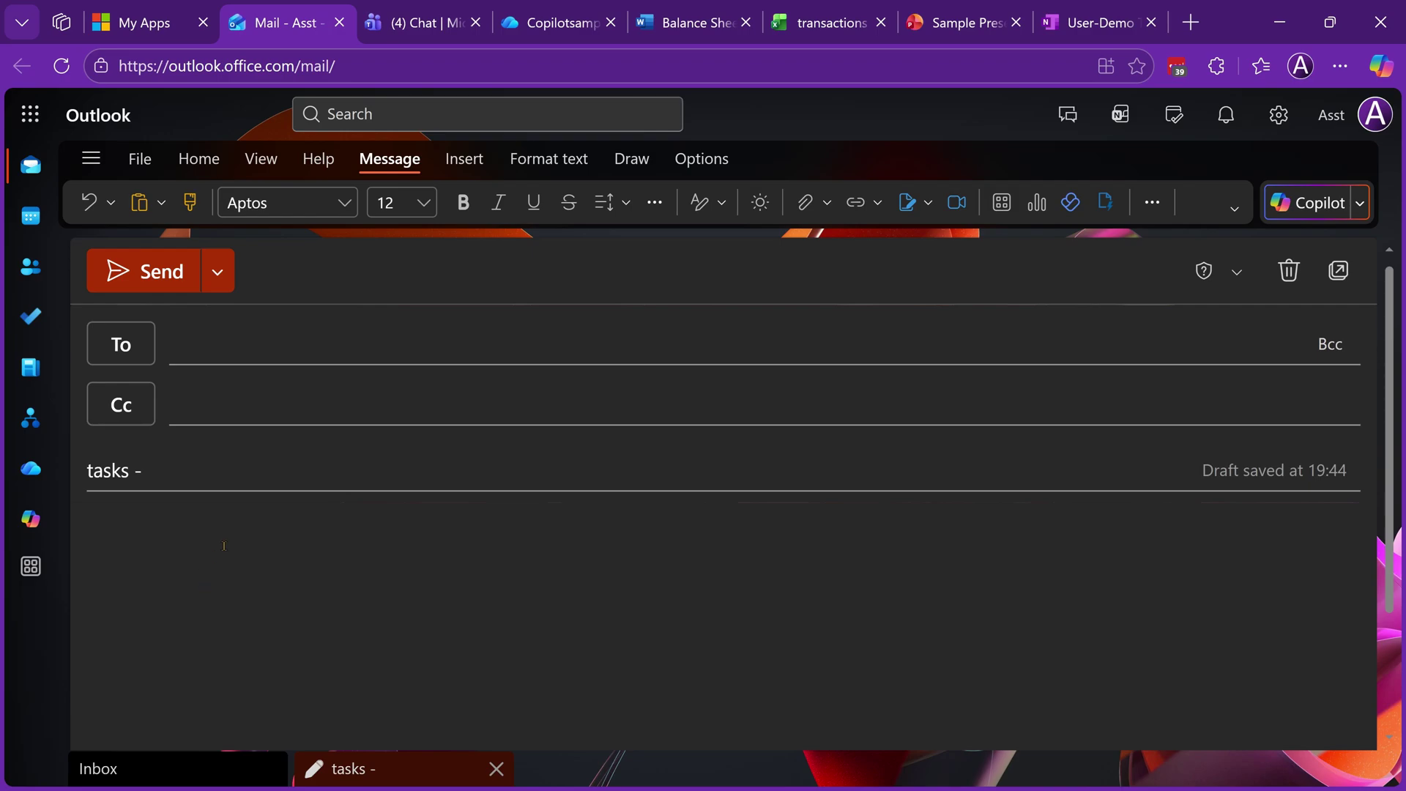
Insert a Loop task list into the email with the task 'Asst to Boss - Mail - 7.45 pm'
{"action": "left_click", "coordinate": [463, 160]}
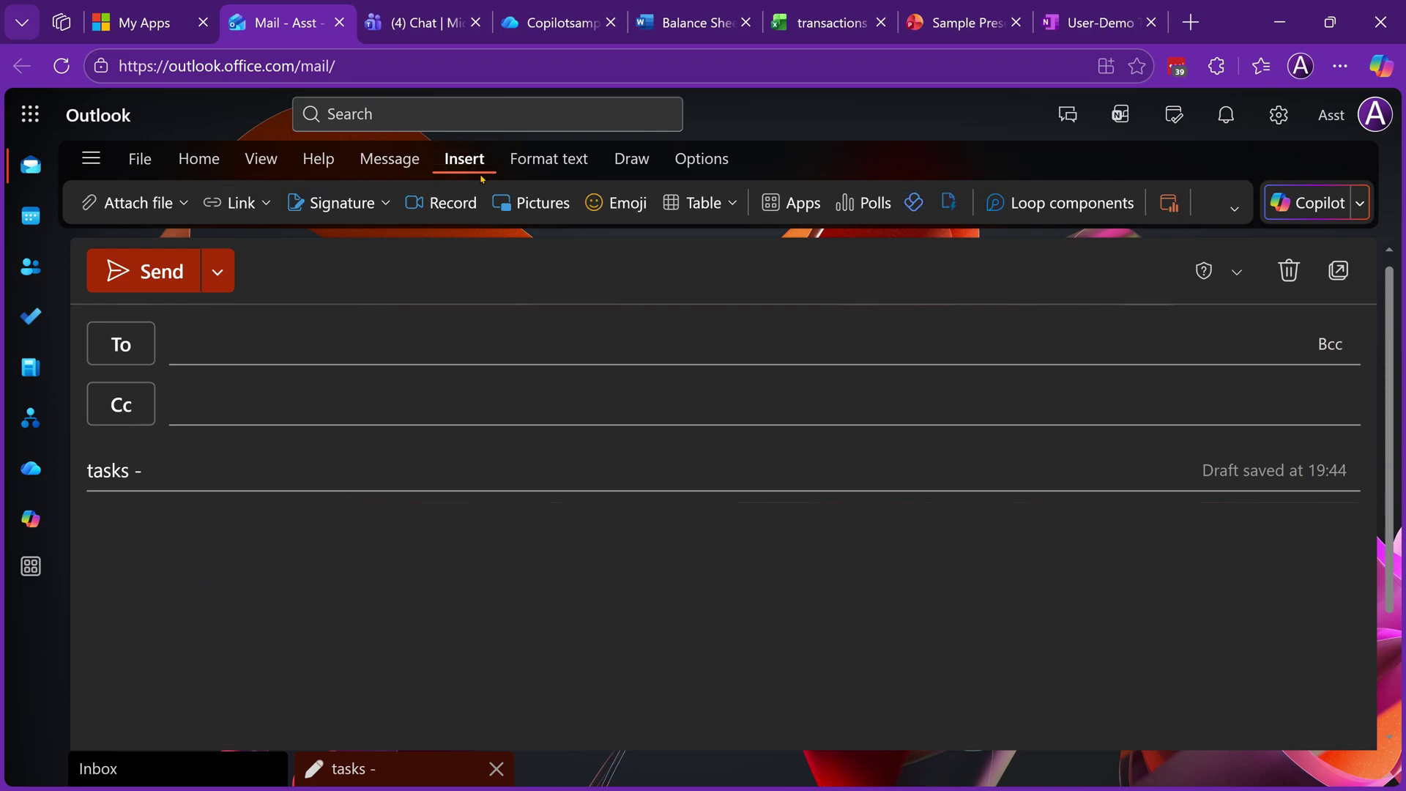
{"action": "left_click", "coordinate": [1010, 206]}
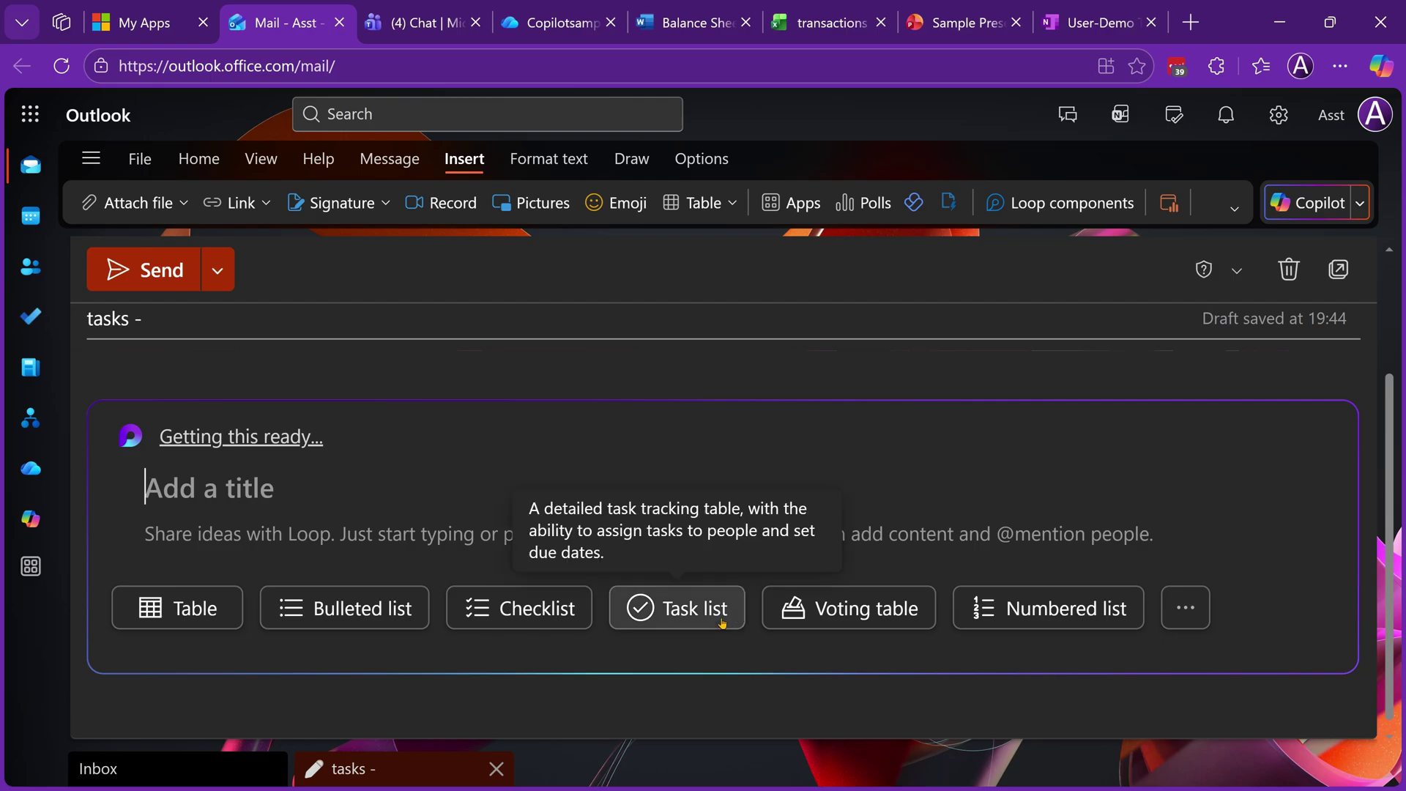
{"action": "left_click", "coordinate": [723, 623]}
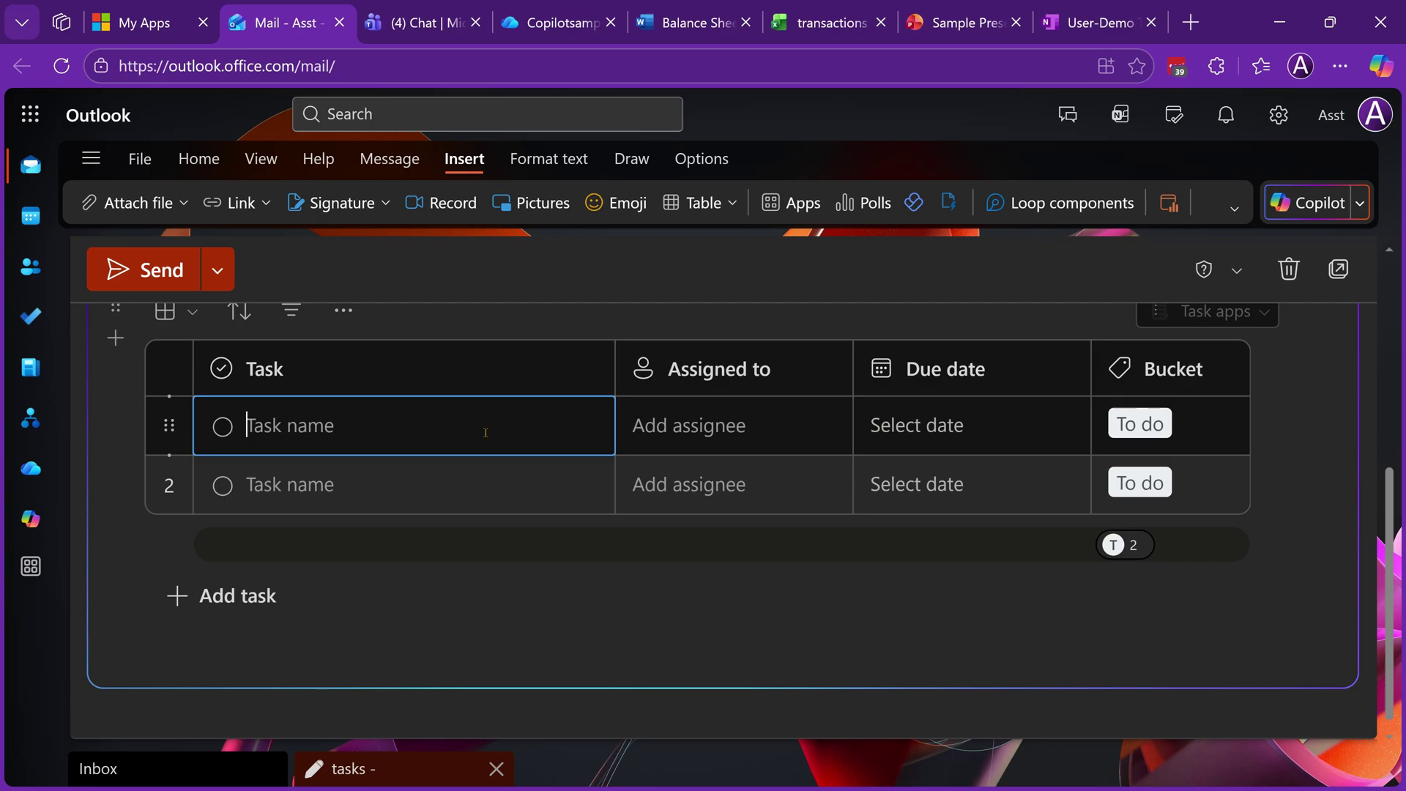
{"action": "type", "text": "Asst to Boss"}
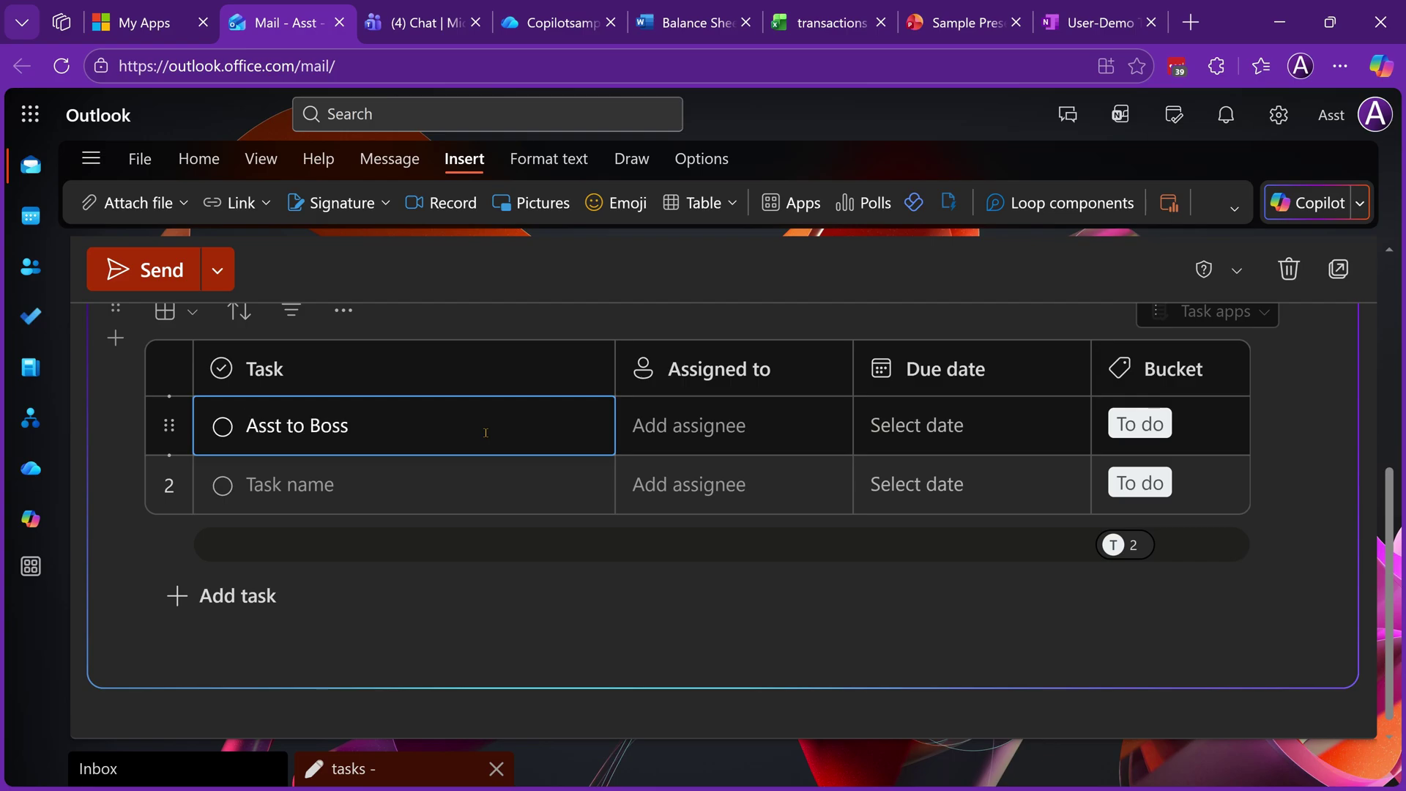
{"action": "type", "text": "- Mail - "}
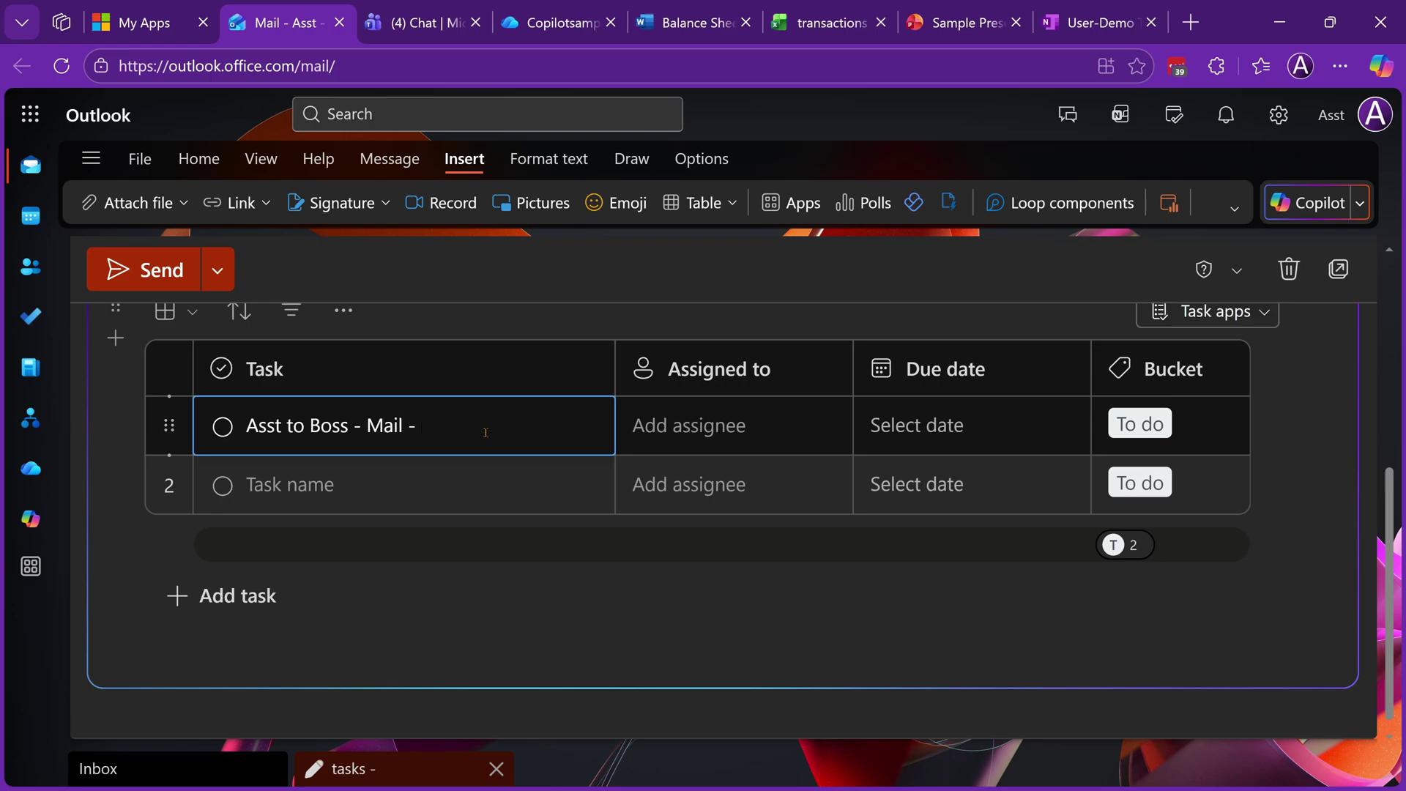
{"action": "type", "text": "7.45 pm"}
Assign the mail task to Boss, make it due today, and switch to Boss's Outlook window
{"action": "left_click", "coordinate": [666, 422]}
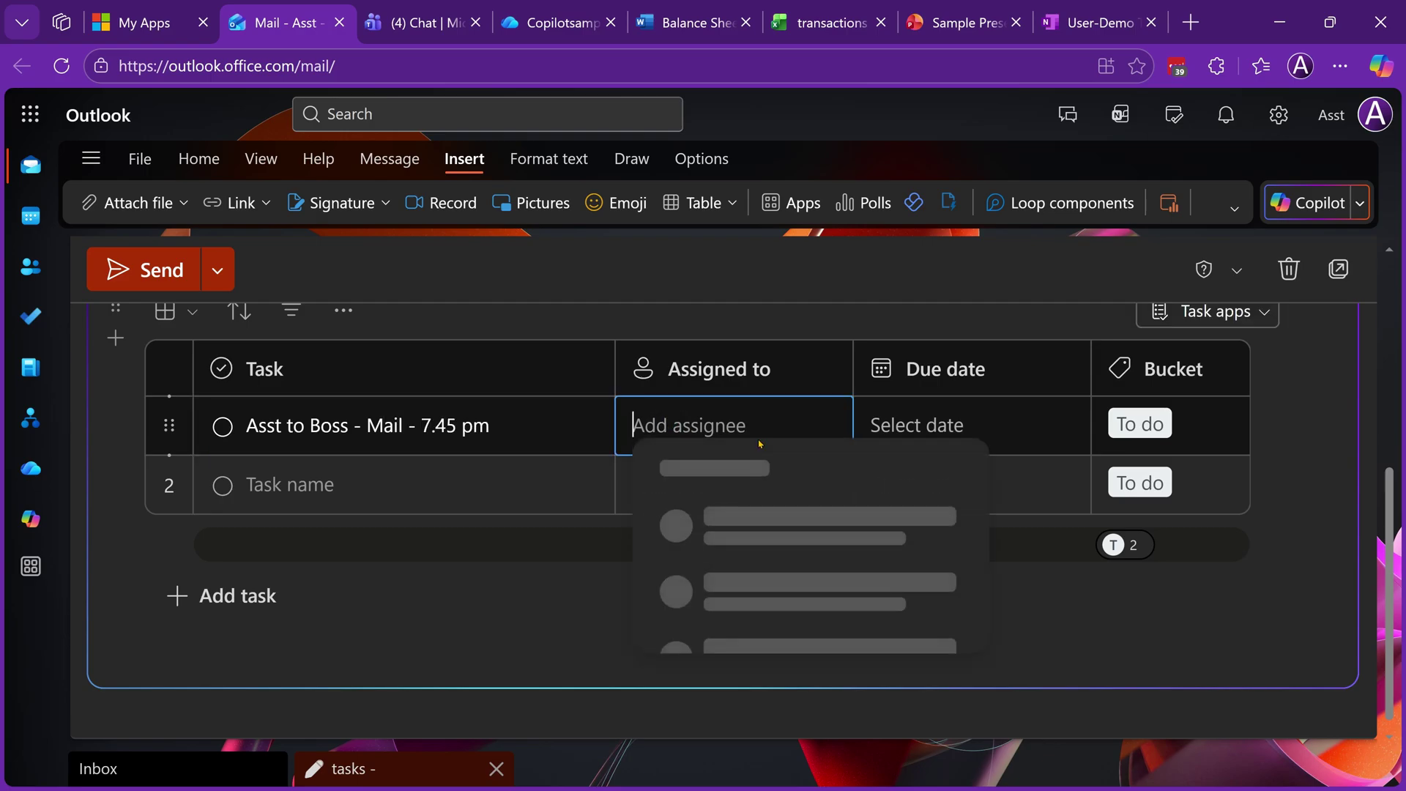
{"action": "type", "text": "@"}
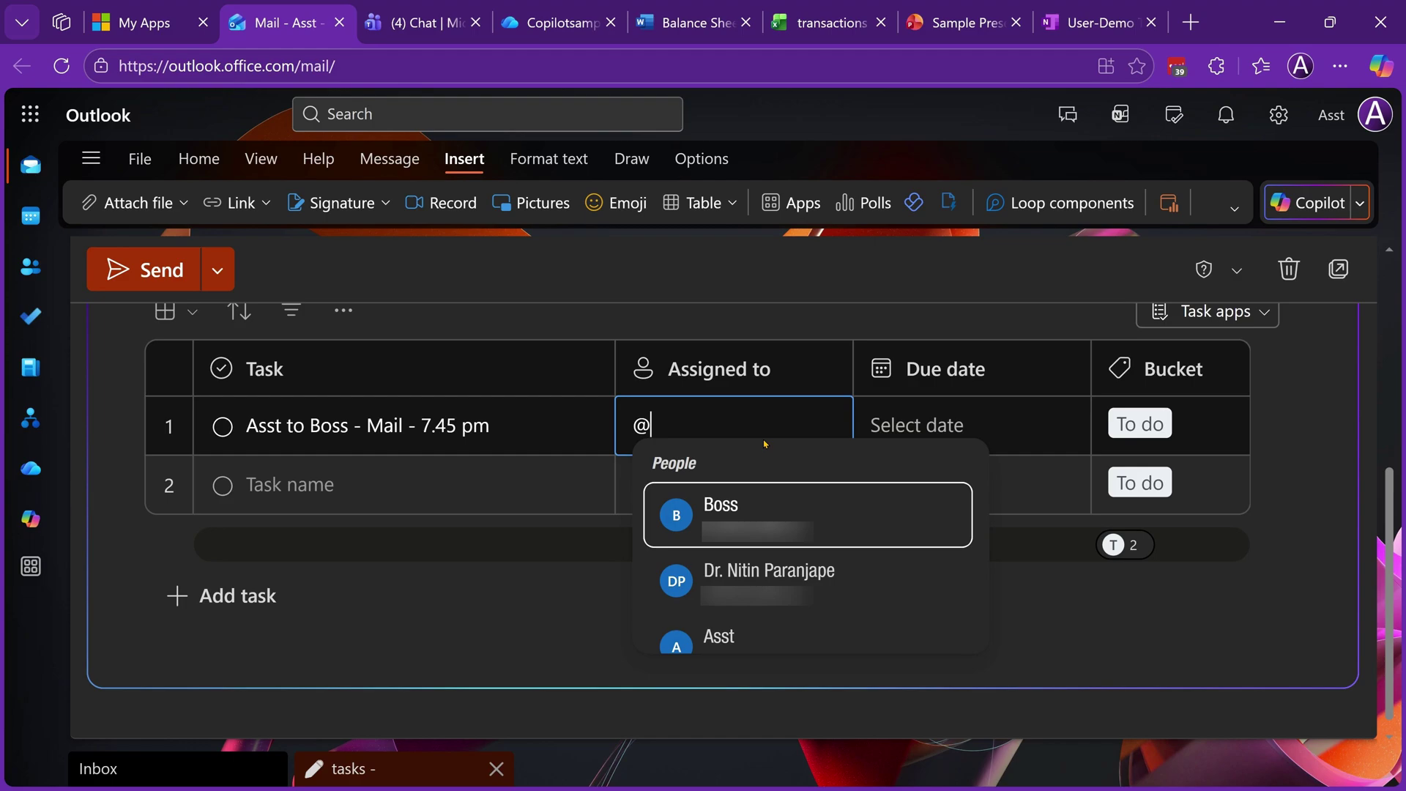
{"action": "key", "text": "Return"}
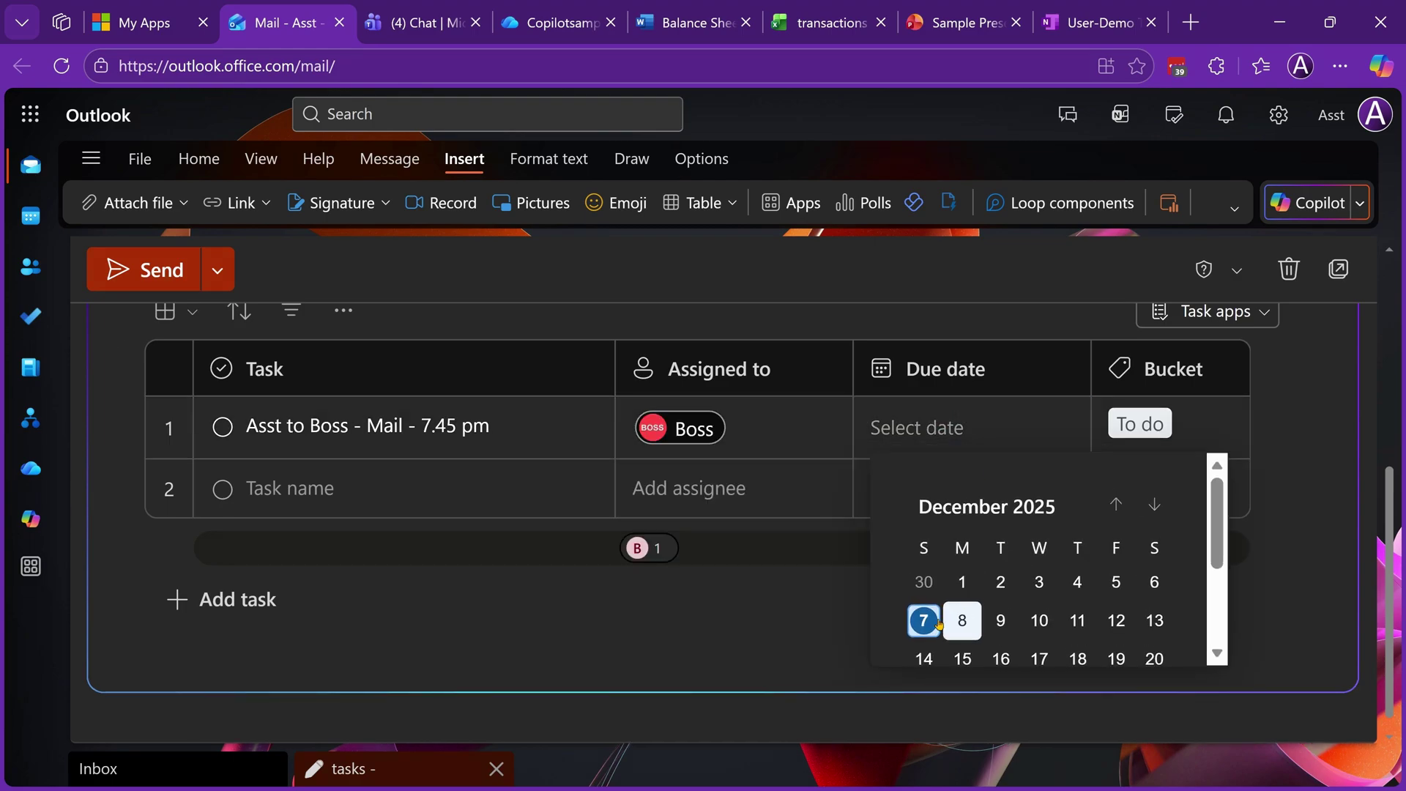
{"action": "left_click", "coordinate": [926, 618]}
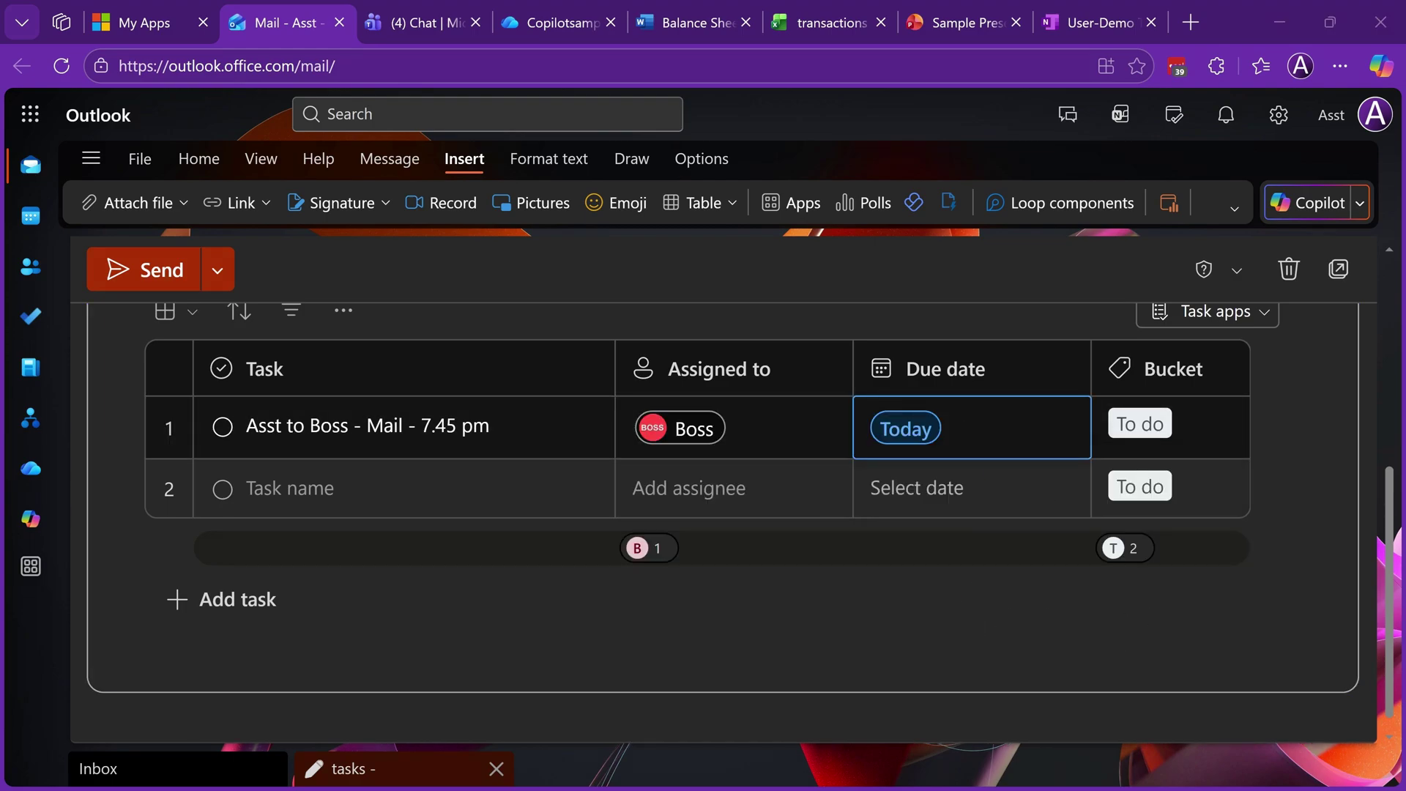
{"action": "key", "text": "alt+Tab"}
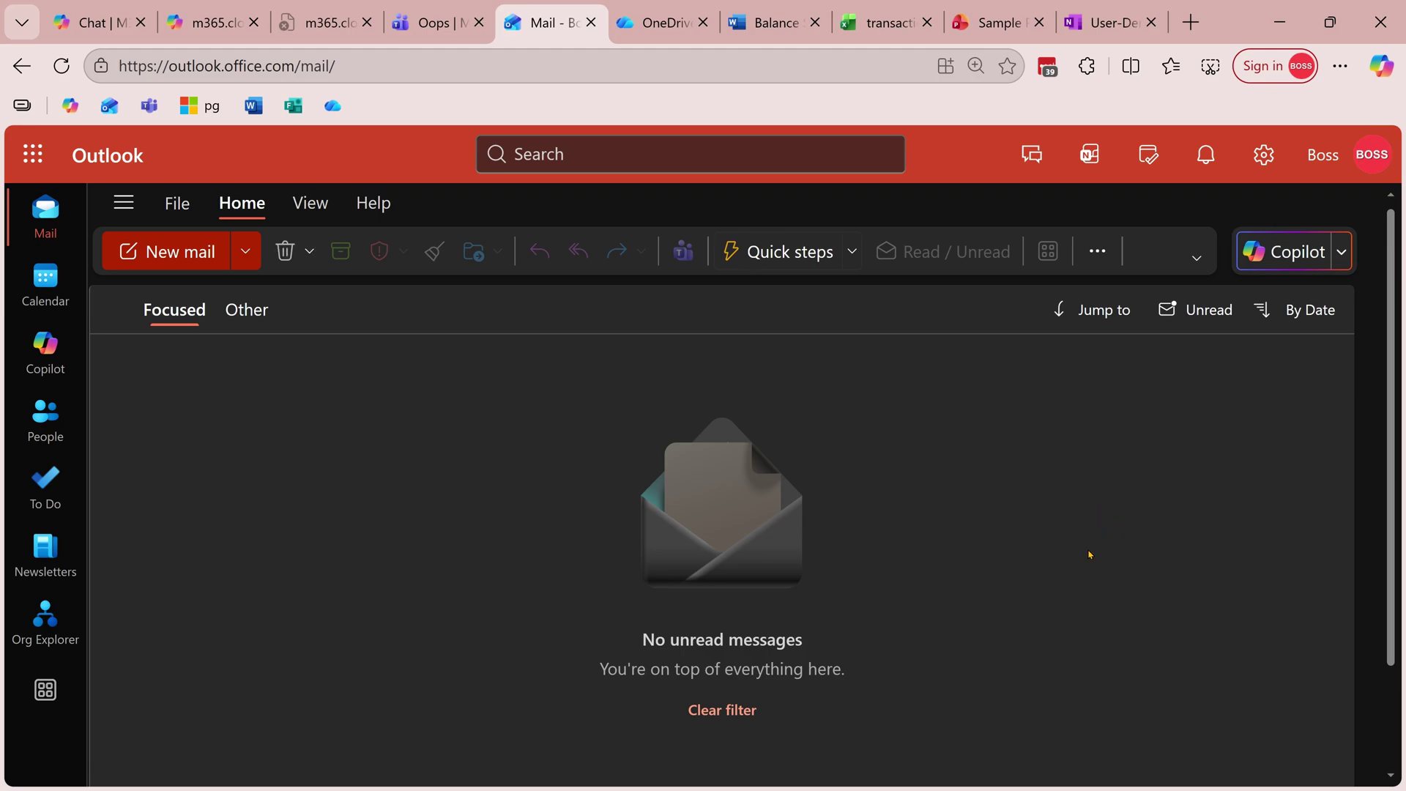
Open Boss's To Do and show the Assigned to me list
{"action": "left_click", "coordinate": [45, 499]}
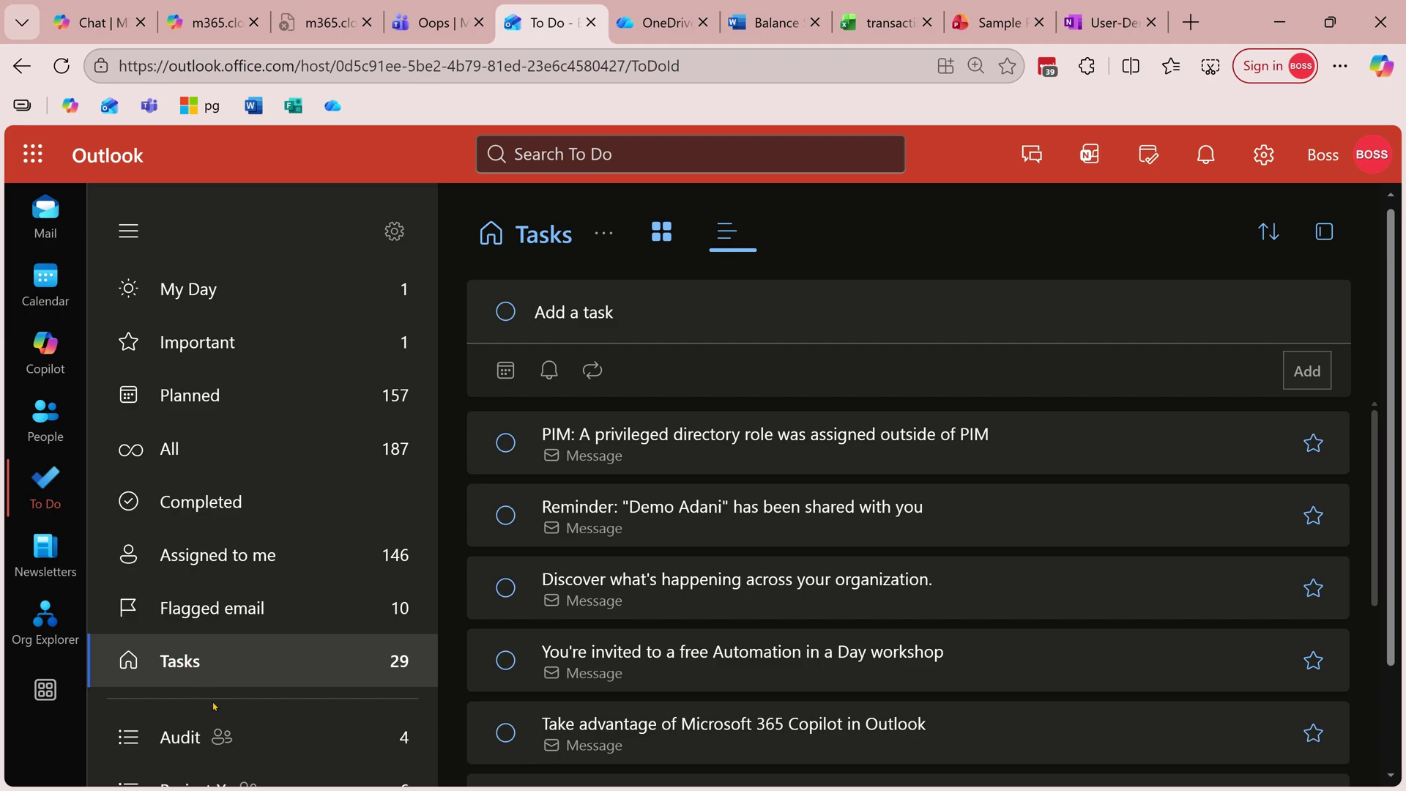
{"action": "left_click", "coordinate": [272, 555]}
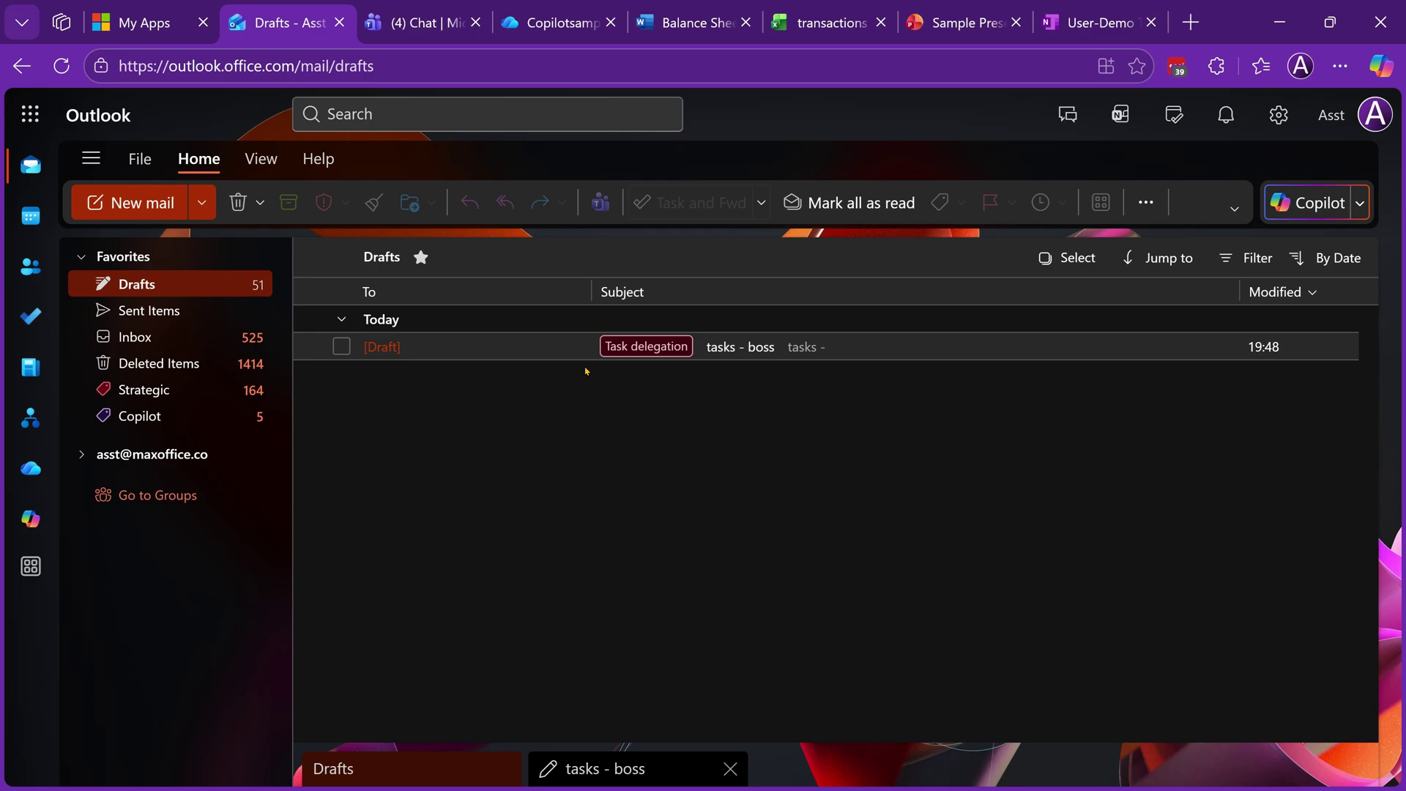
Check the 'tasks - boss' draft's Task delegation category and its Loop task table, then close it
{"action": "right_click", "coordinate": [725, 346]}
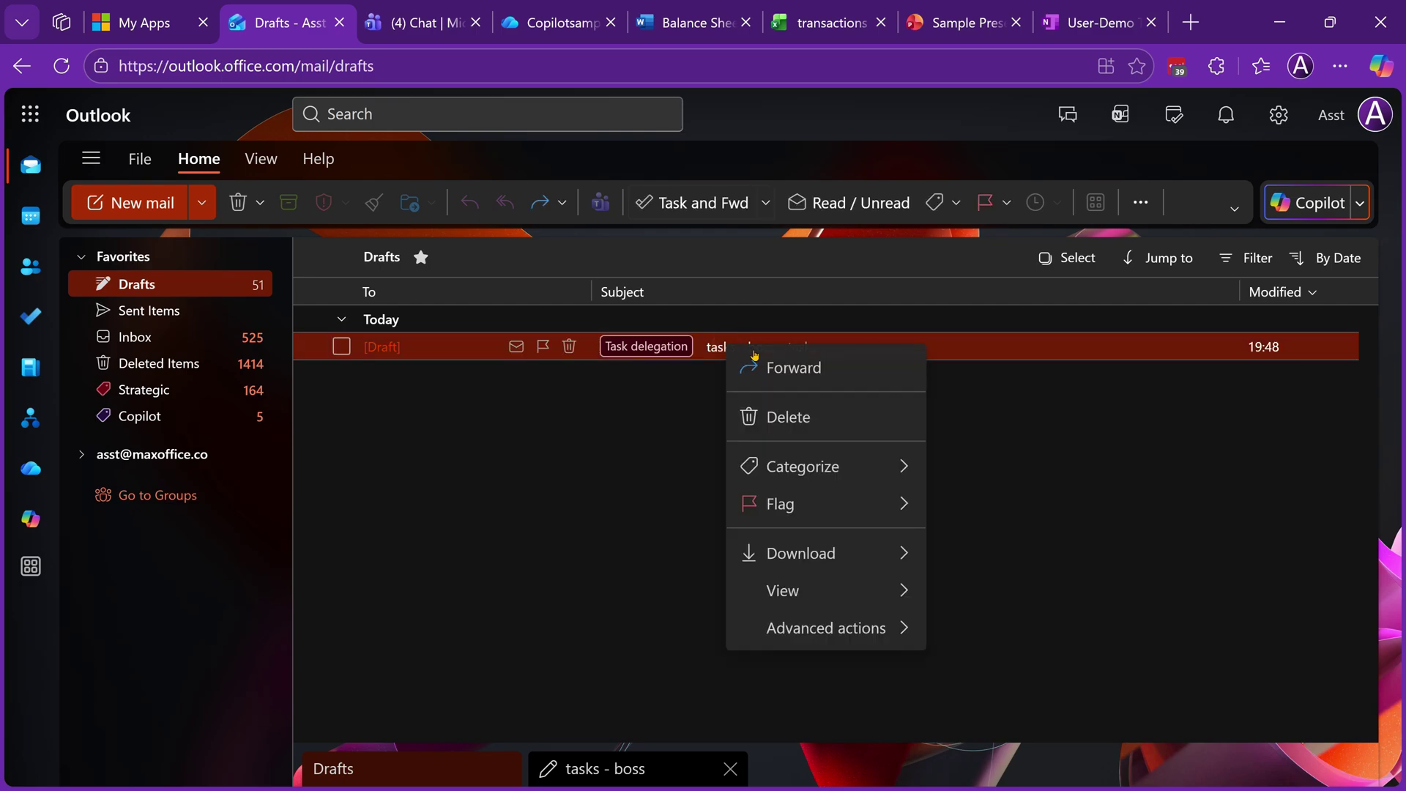
{"action": "mouse_move", "coordinate": [843, 466]}
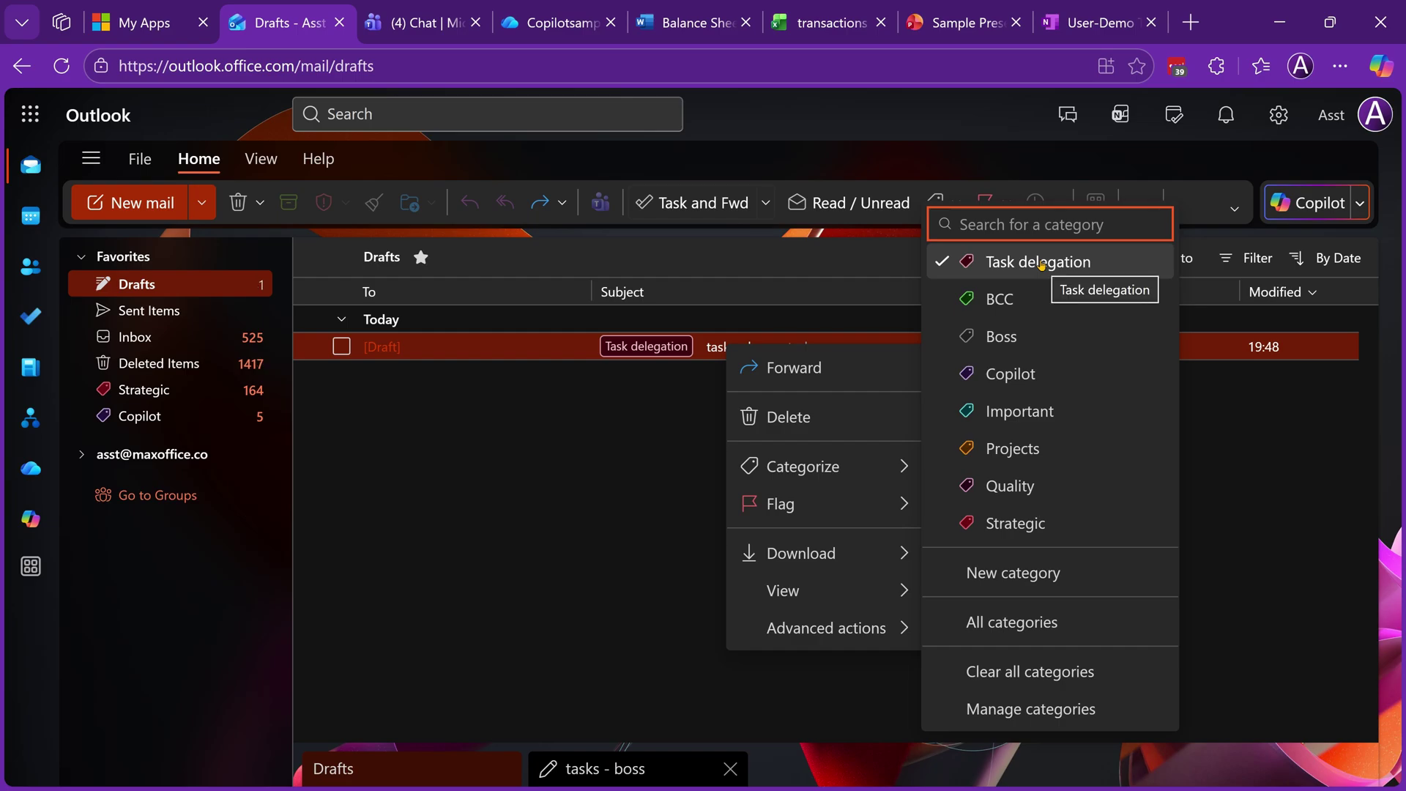
{"action": "left_click", "coordinate": [733, 351]}
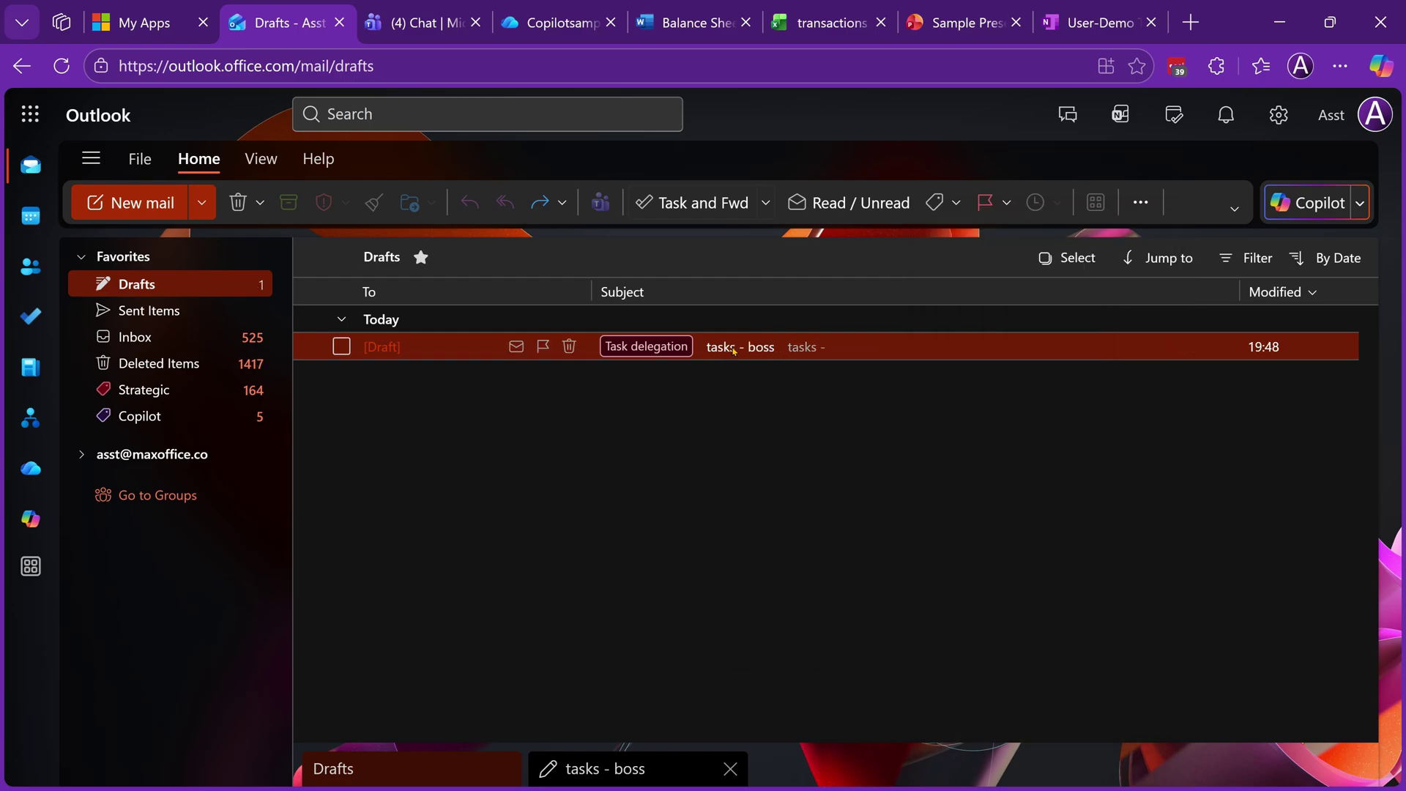
{"action": "left_click", "coordinate": [733, 349]}
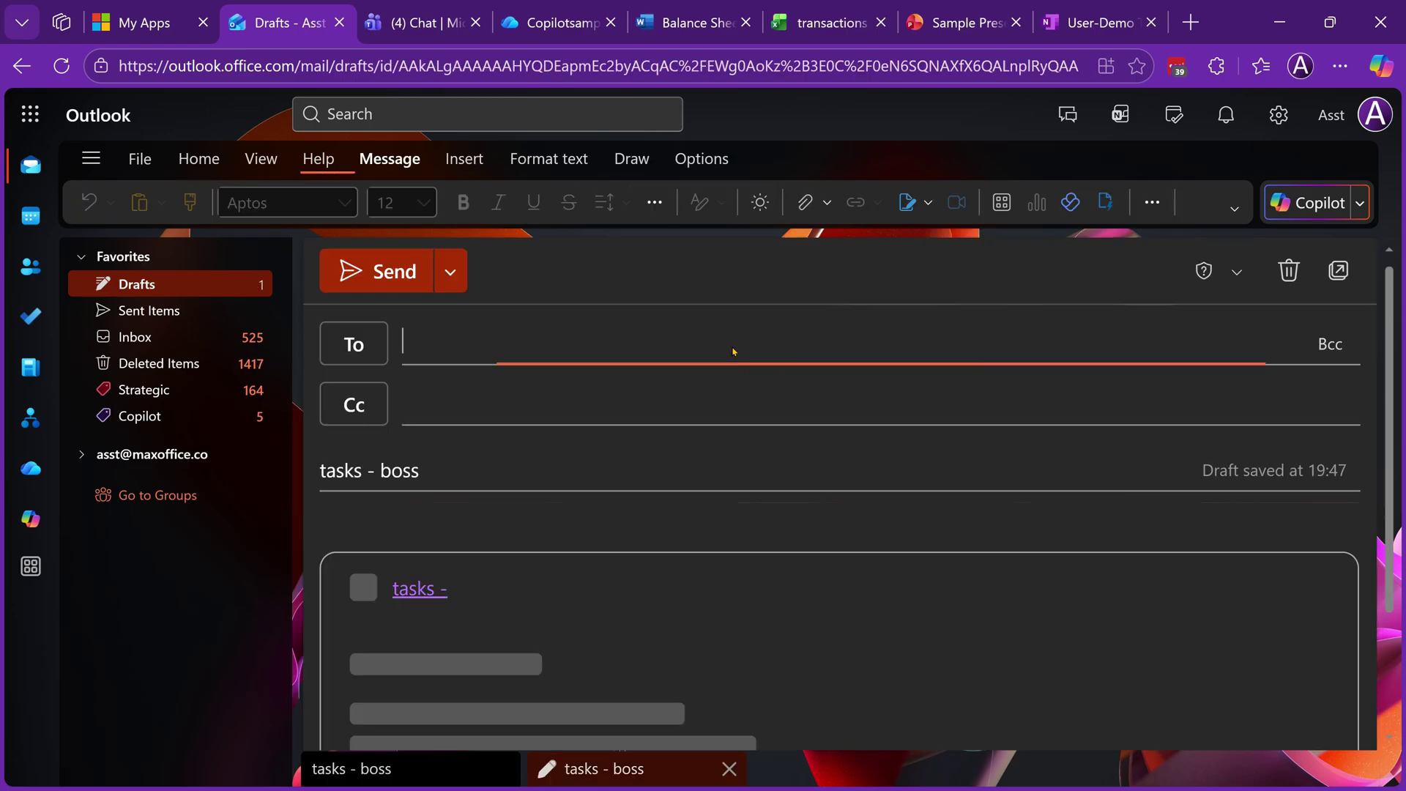
{"action": "scroll", "coordinate": [740, 579], "scroll_direction": "down", "scroll_amount": 5}
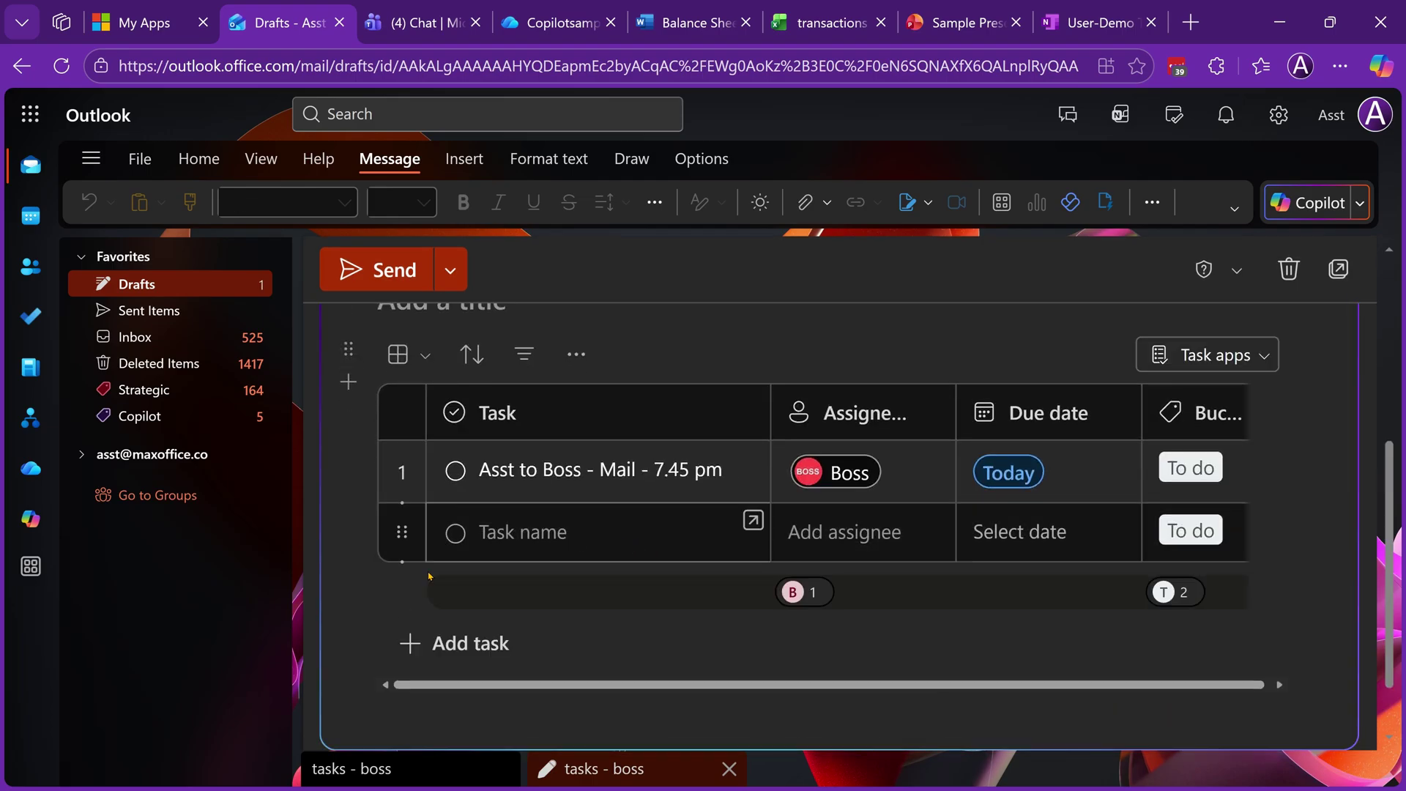
{"action": "left_click", "coordinate": [149, 293]}
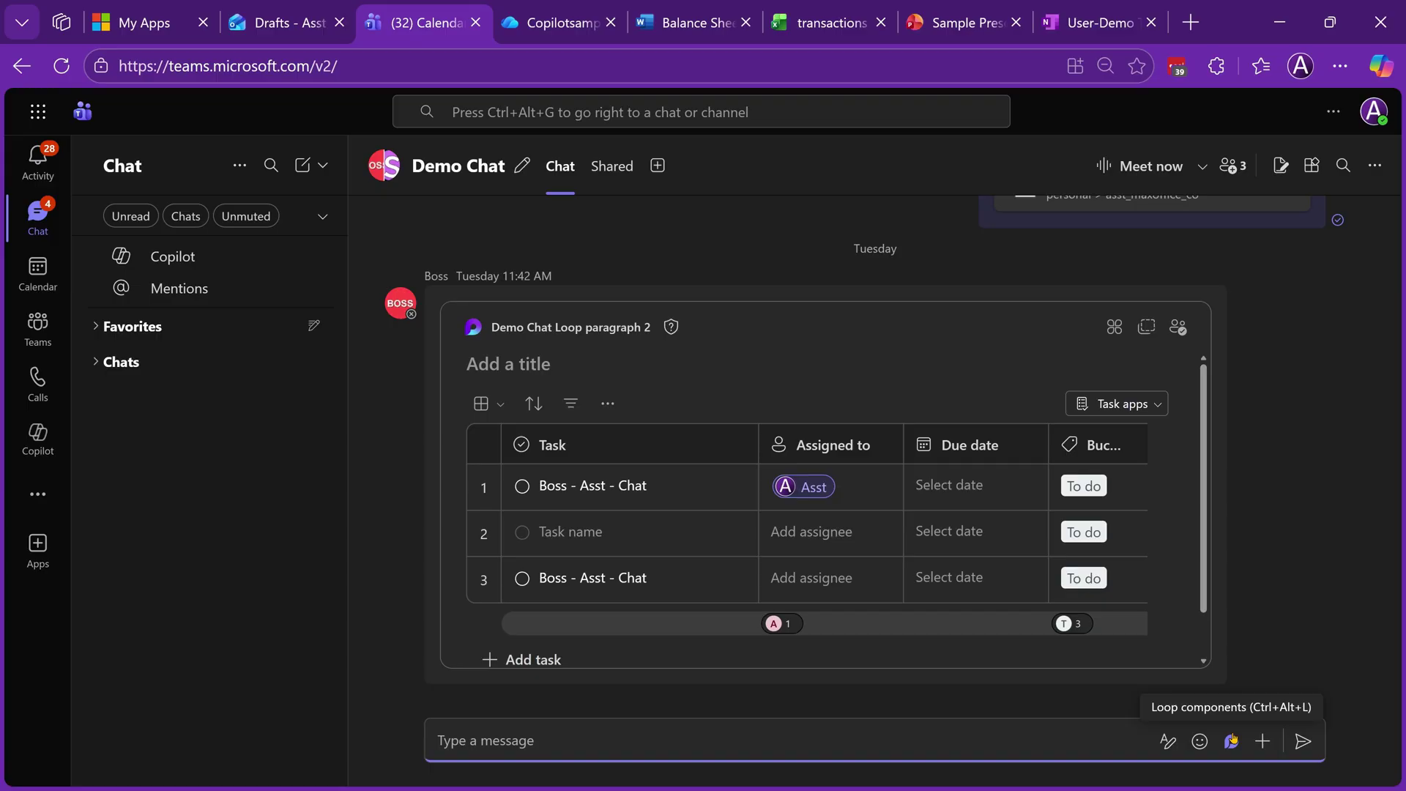
Insert a Loop task list in Demo Chat with the task 'Asst to Boss - from Teams chat'
{"action": "left_click", "coordinate": [1231, 741]}
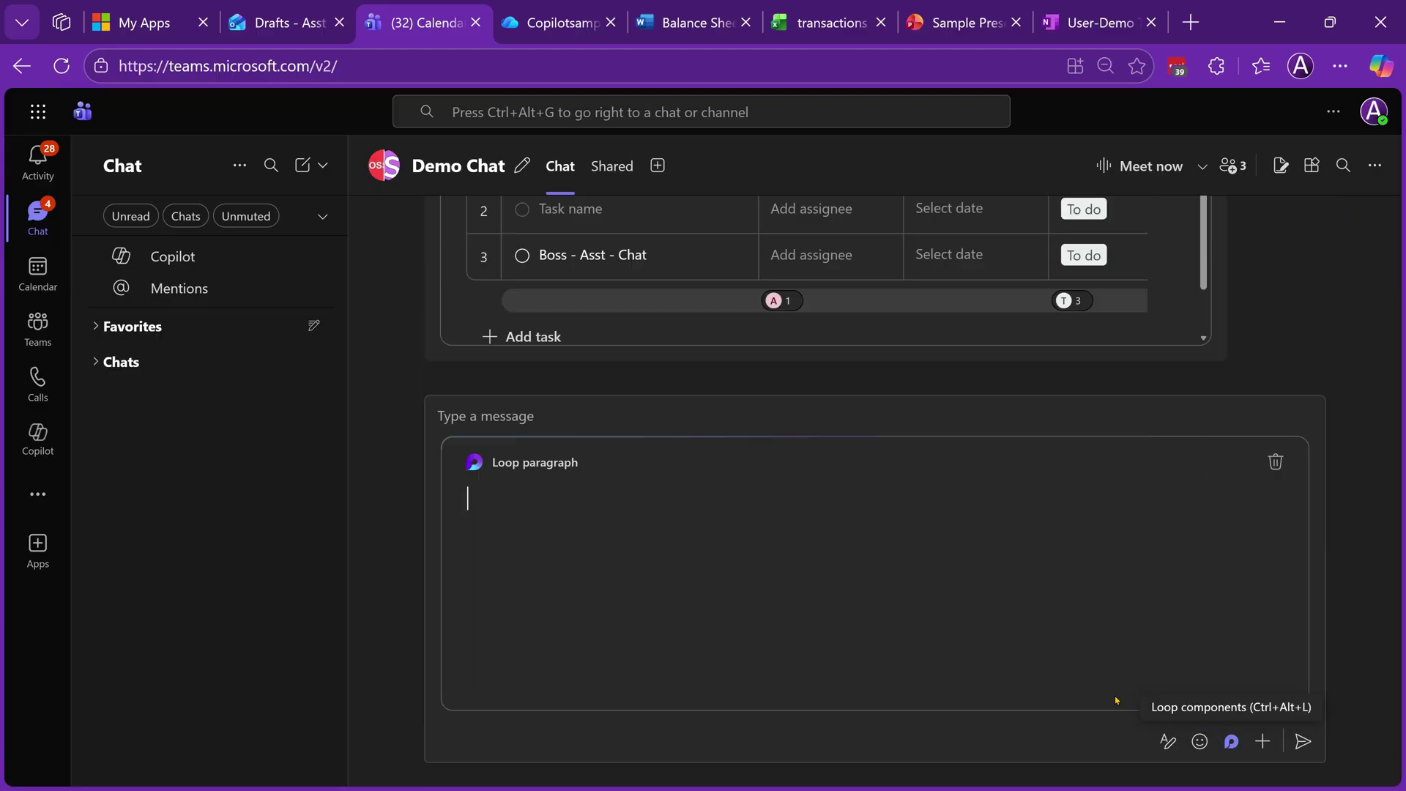
{"action": "left_click", "coordinate": [865, 583]}
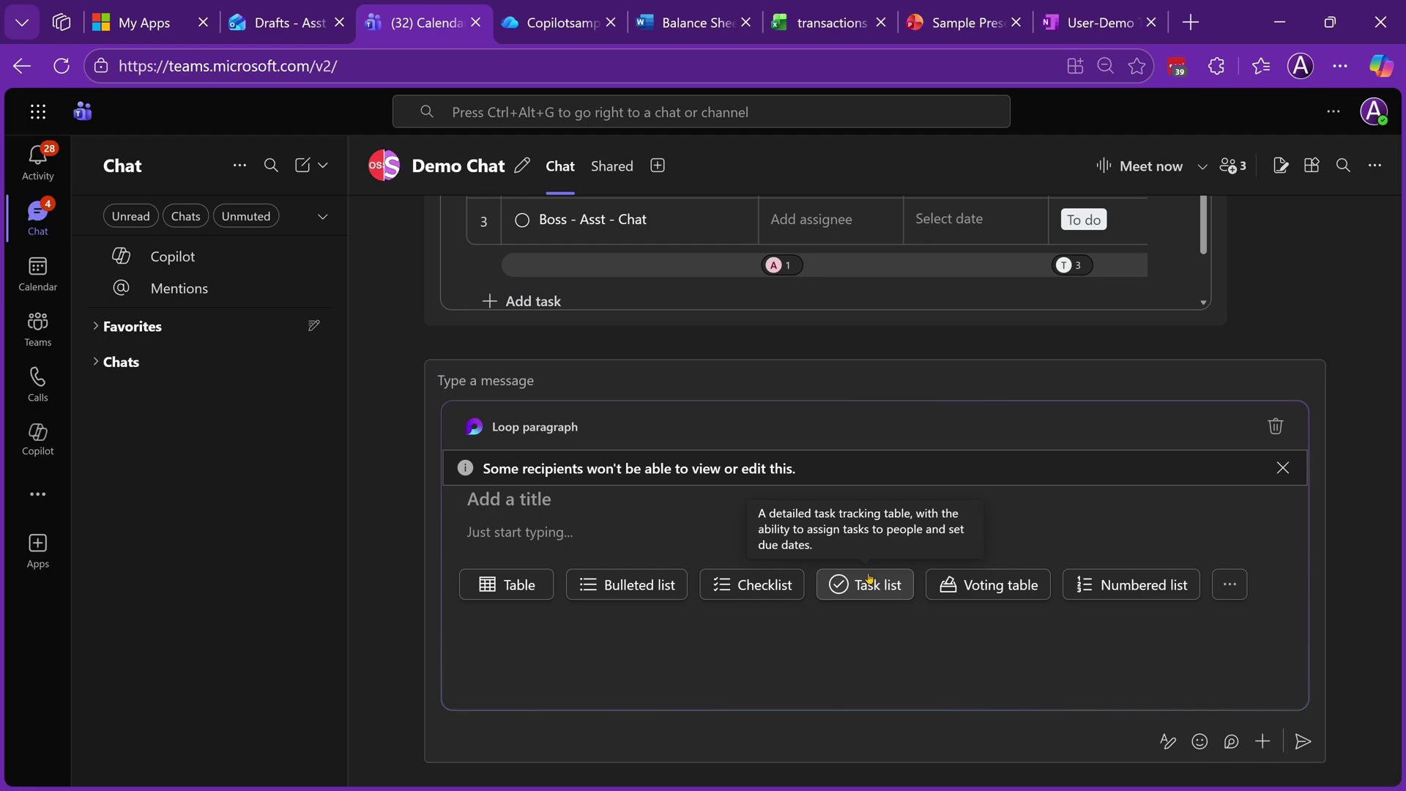
{"action": "type", "text": "Asst to Boss - from Teams chat"}
Assign the chat task to Boss, grant Boss access, and pick a due date
{"action": "key", "text": "Tab"}
{"action": "type", "text": "@b"}
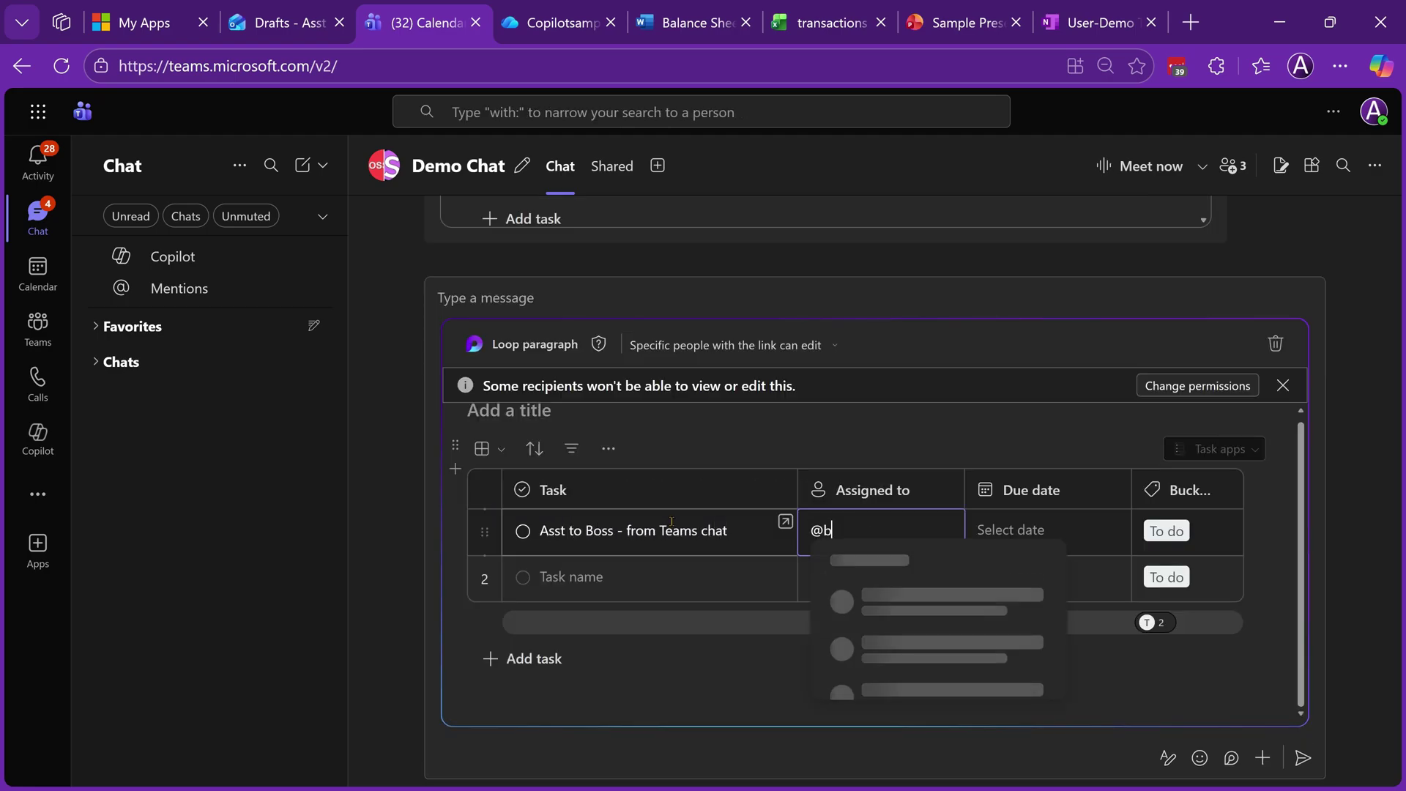
{"action": "key", "text": "Return"}
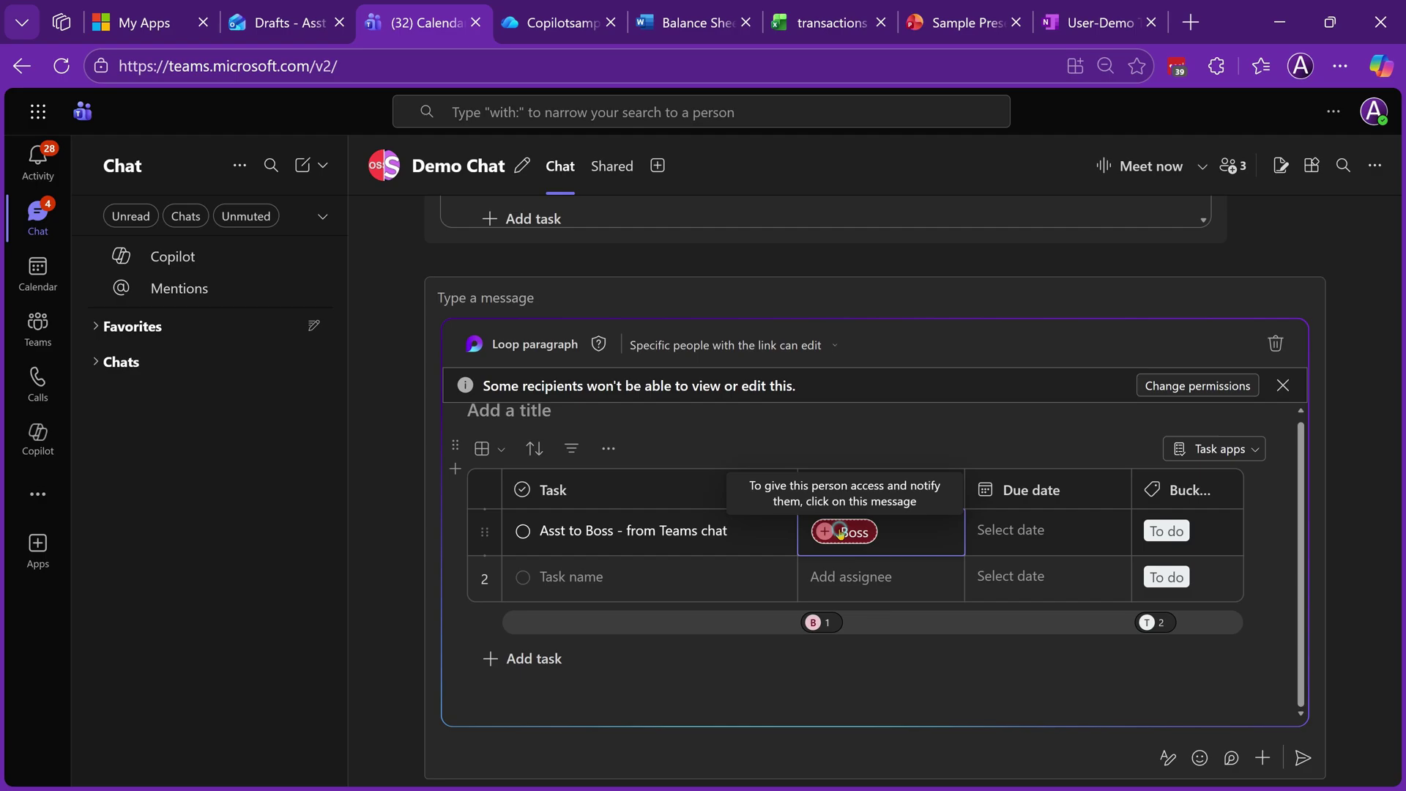
{"action": "left_click", "coordinate": [841, 533]}
{"action": "left_click", "coordinate": [892, 501]}
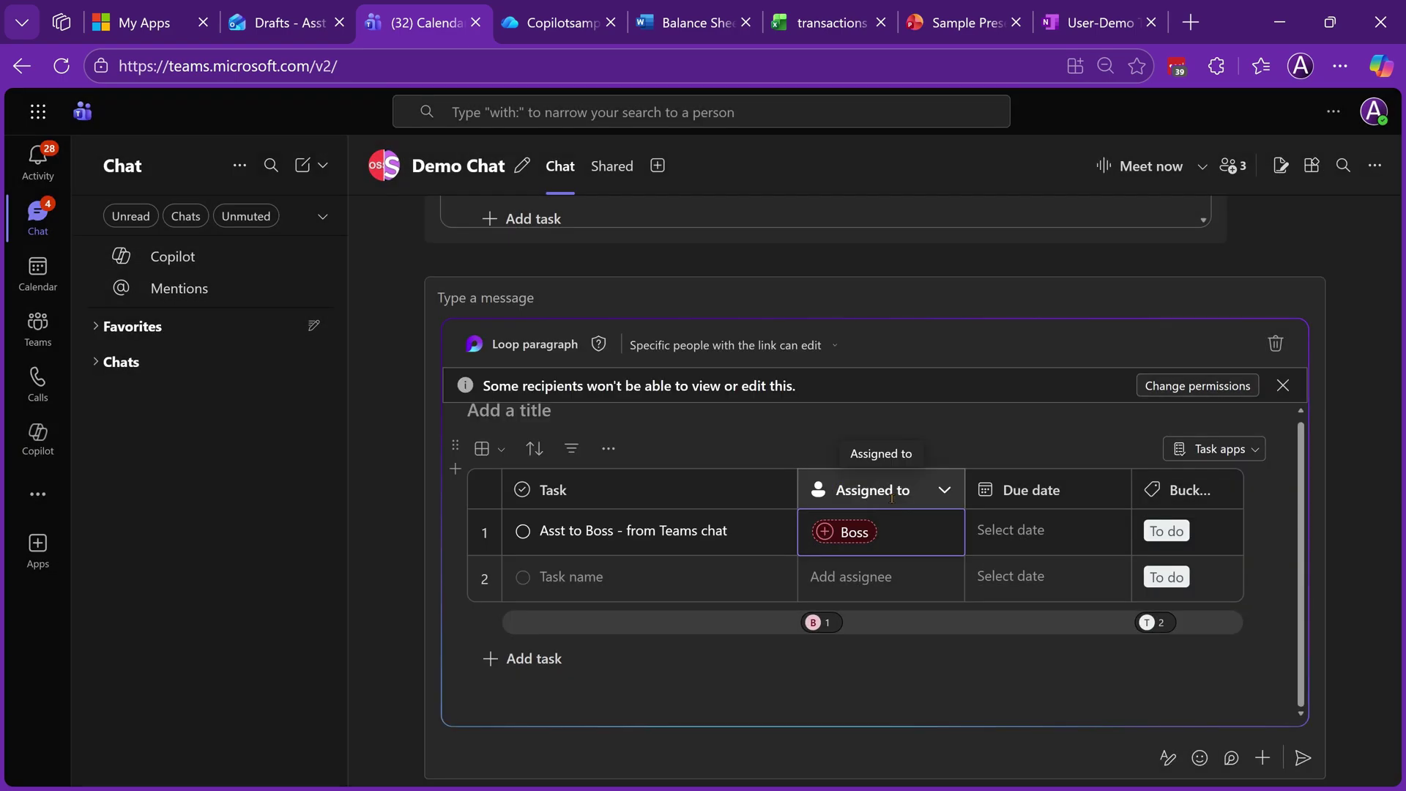
{"action": "left_click", "coordinate": [1025, 539]}
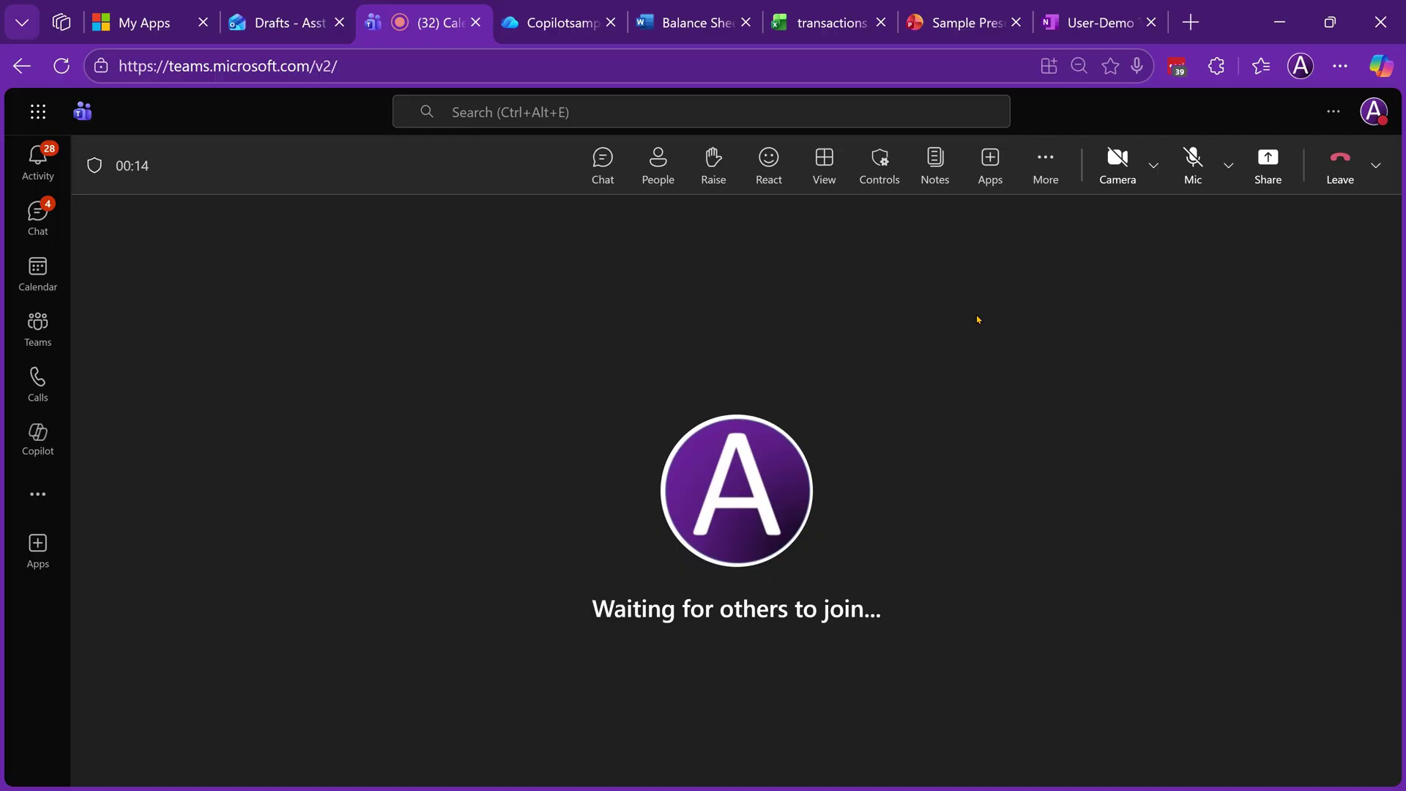
Add follow-up task 'Asst to Boss - from meeting' in the meeting notes and assign it to Boss
{"action": "left_click", "coordinate": [934, 162]}
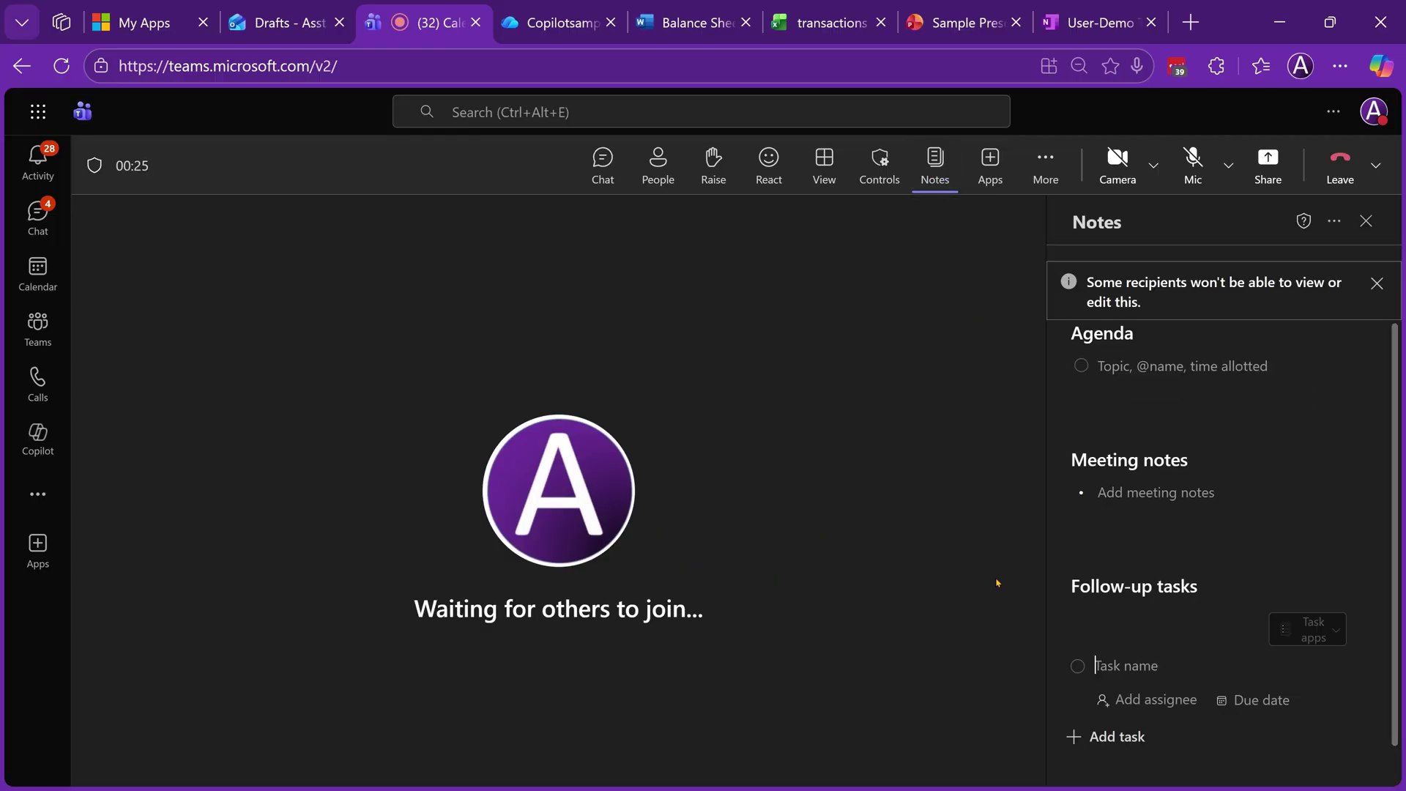
{"action": "type", "text": "Asst to Boss - from meeting"}
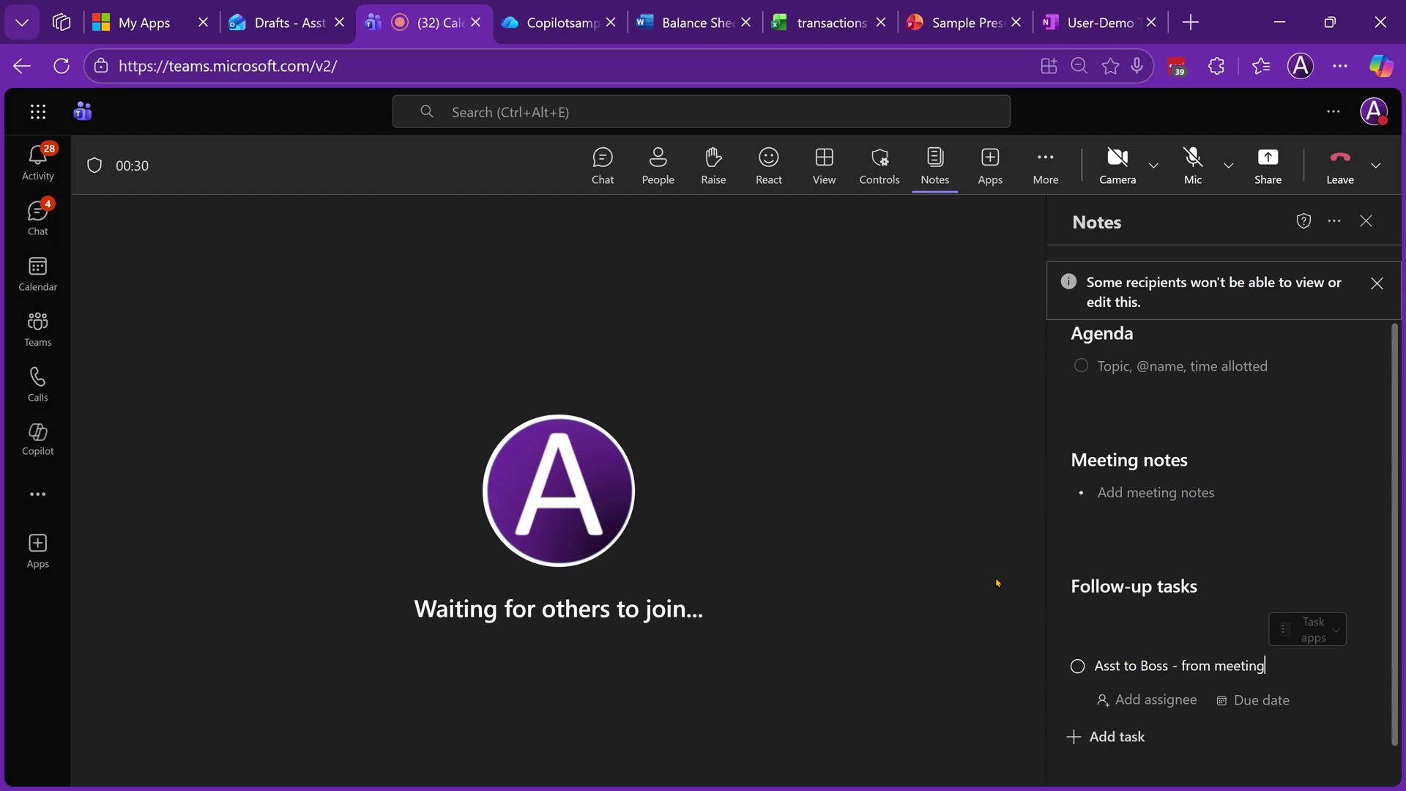
{"action": "left_click", "coordinate": [1150, 699]}
{"action": "type", "text": "b"}
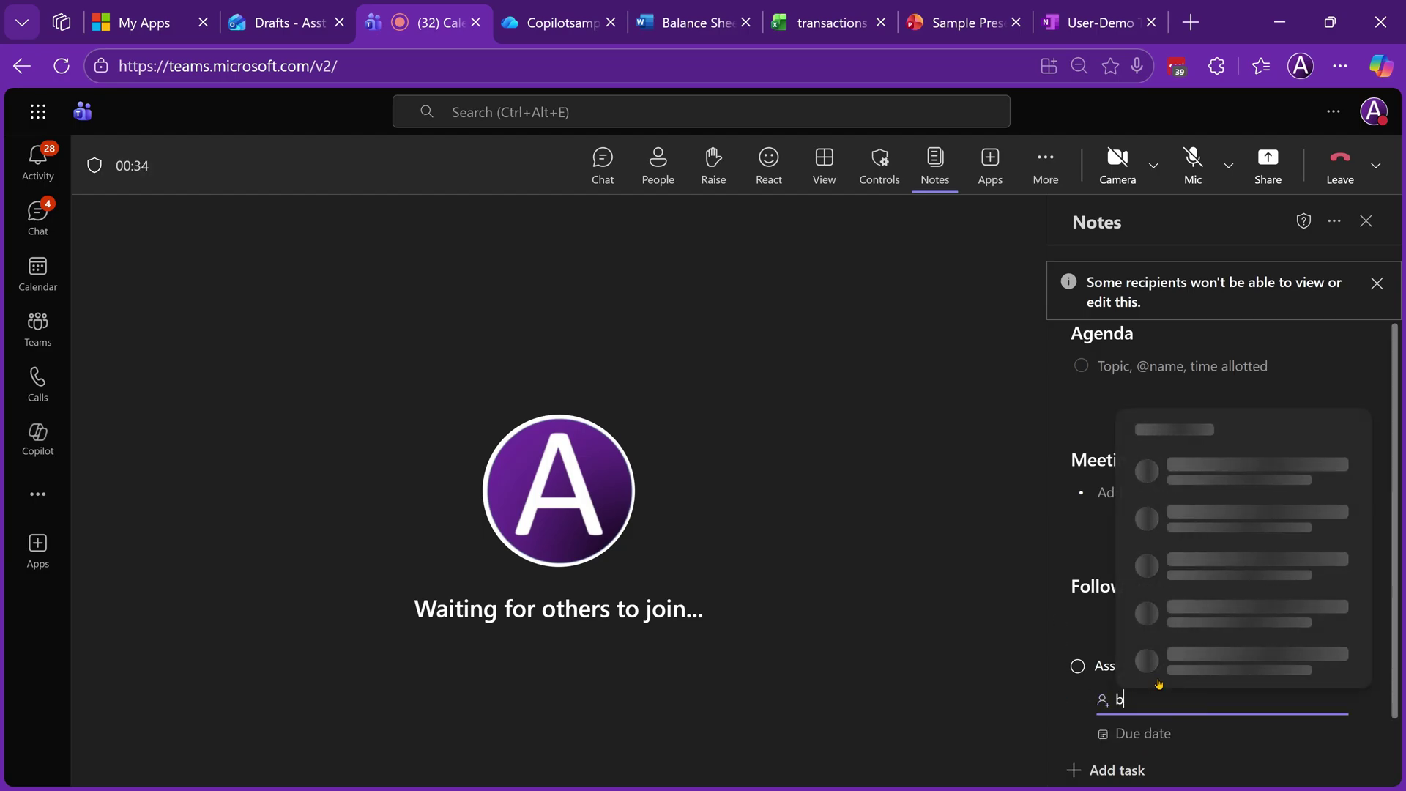
{"action": "key", "text": "Return"}
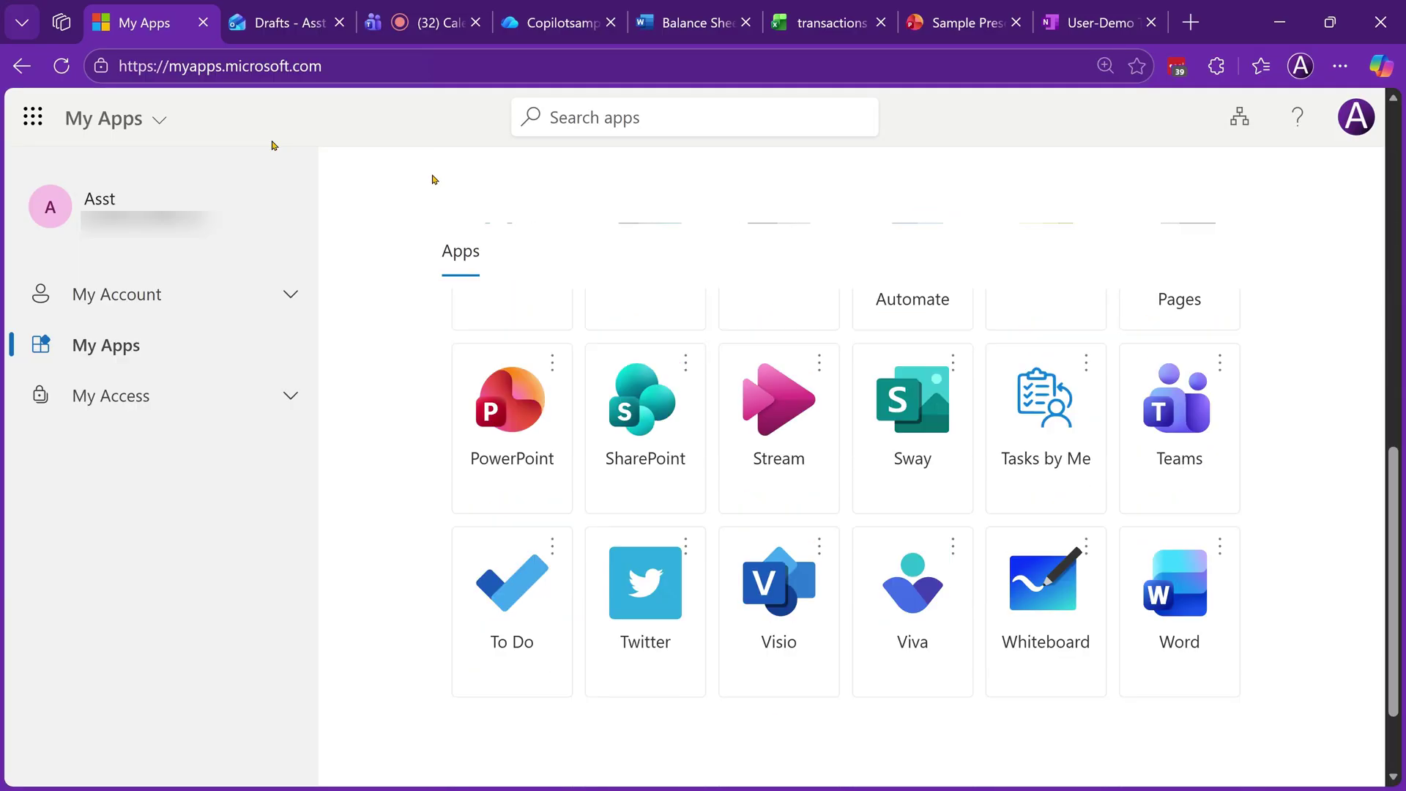
Launch Tasks by Me from My Apps and sign in with the assistant's account
{"action": "left_click", "coordinate": [1035, 428]}
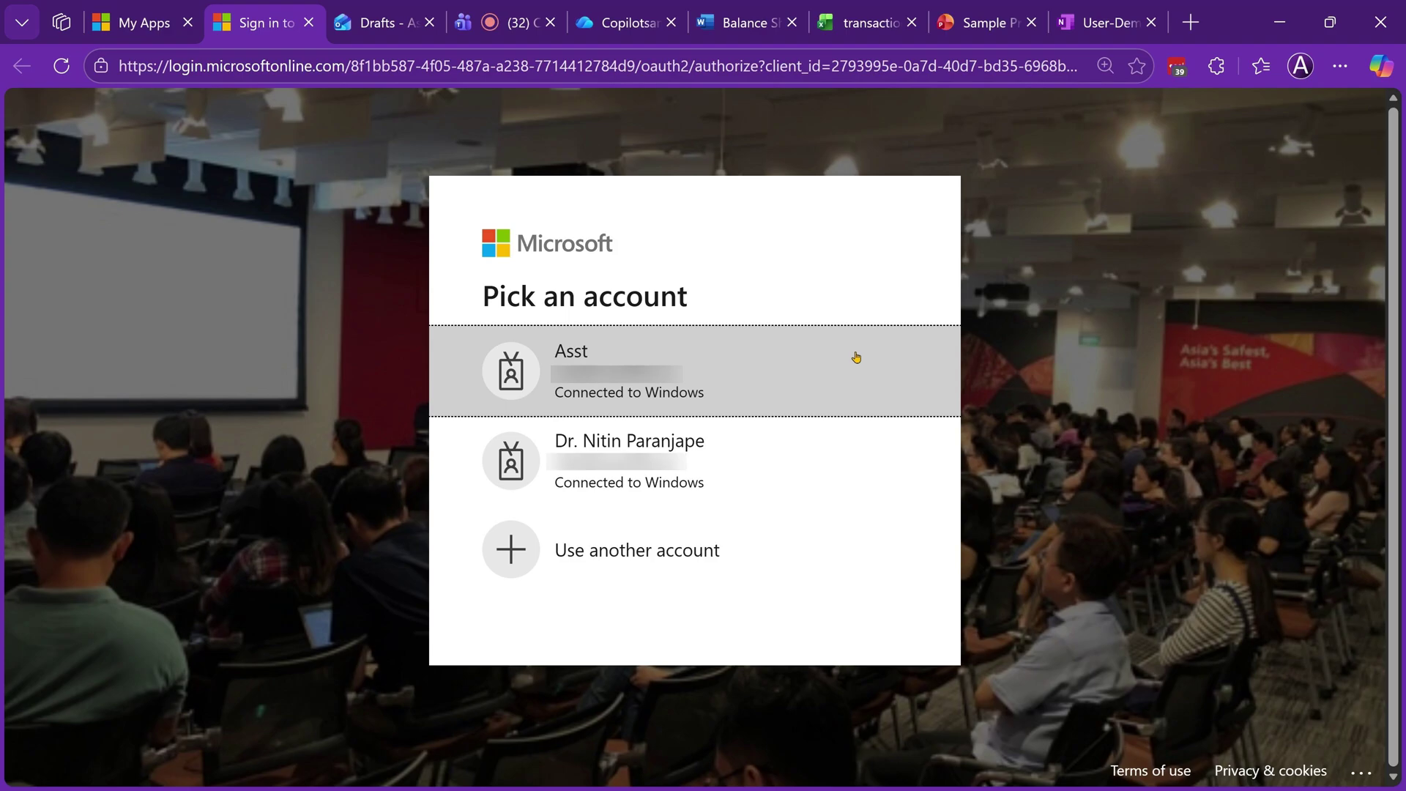
{"action": "left_click", "coordinate": [857, 356]}
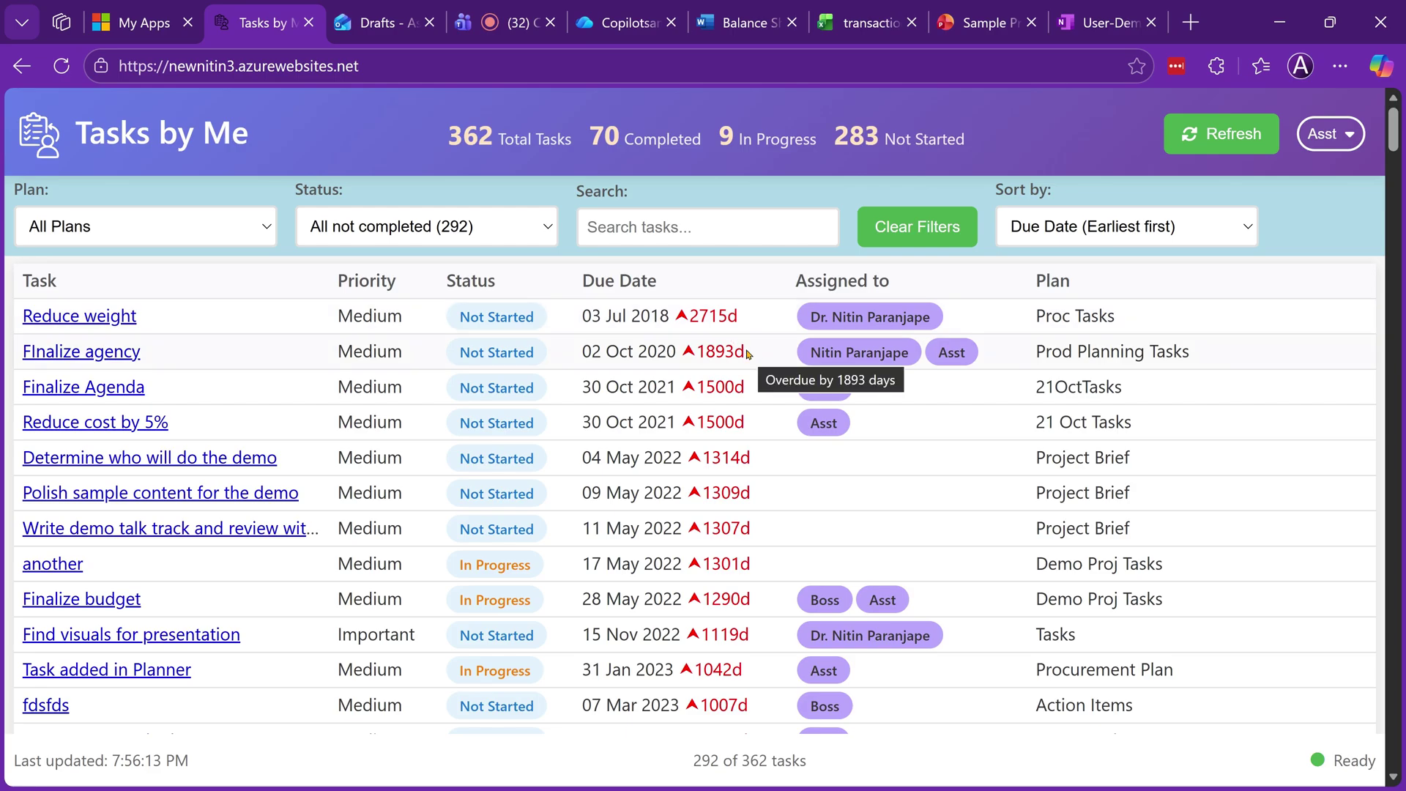
Scroll the Tasks by Me table down to the Sep–Dec 2025 delegated tasks
{"action": "scroll", "coordinate": [762, 439], "scroll_direction": "down", "scroll_amount": 8}
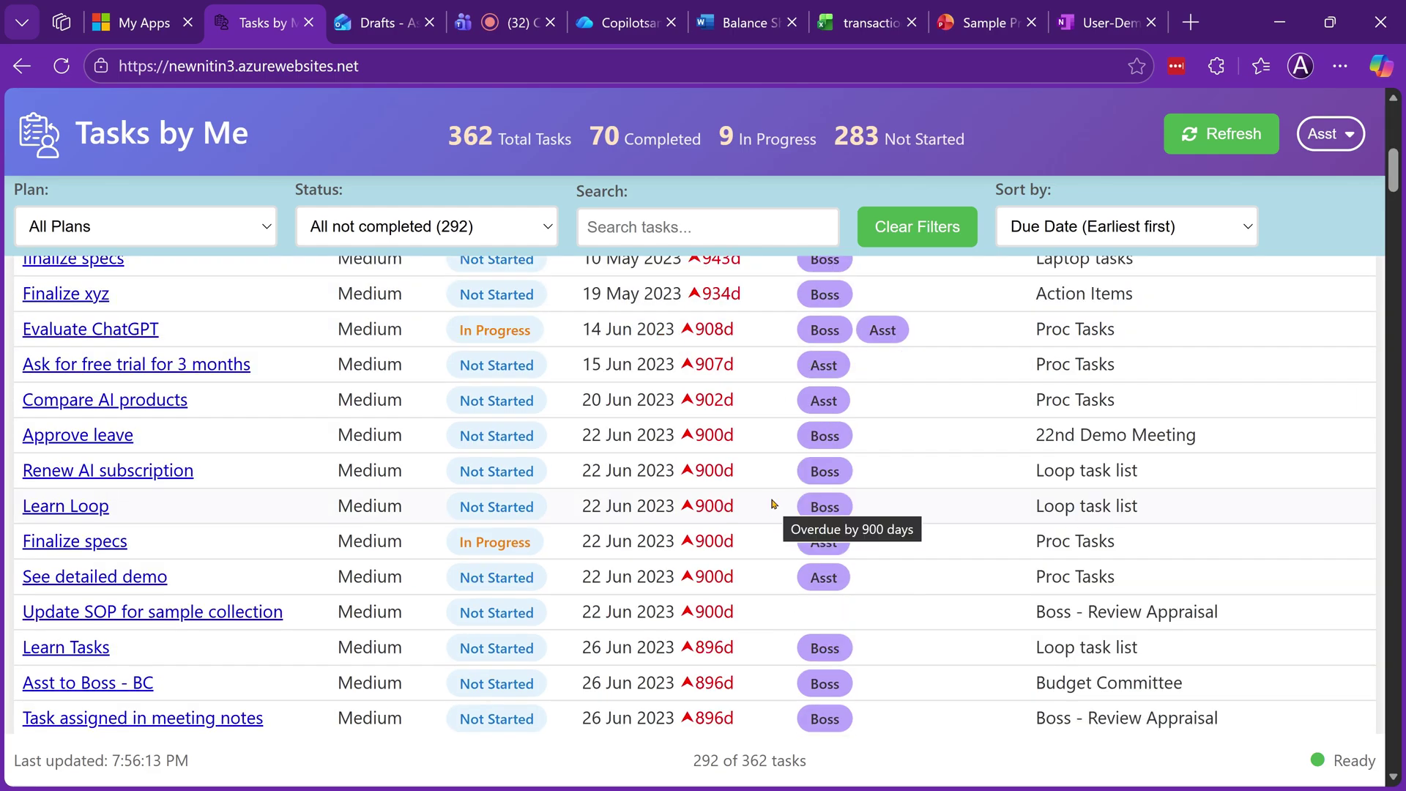
{"action": "scroll", "coordinate": [762, 499], "scroll_direction": "down", "scroll_amount": 20}
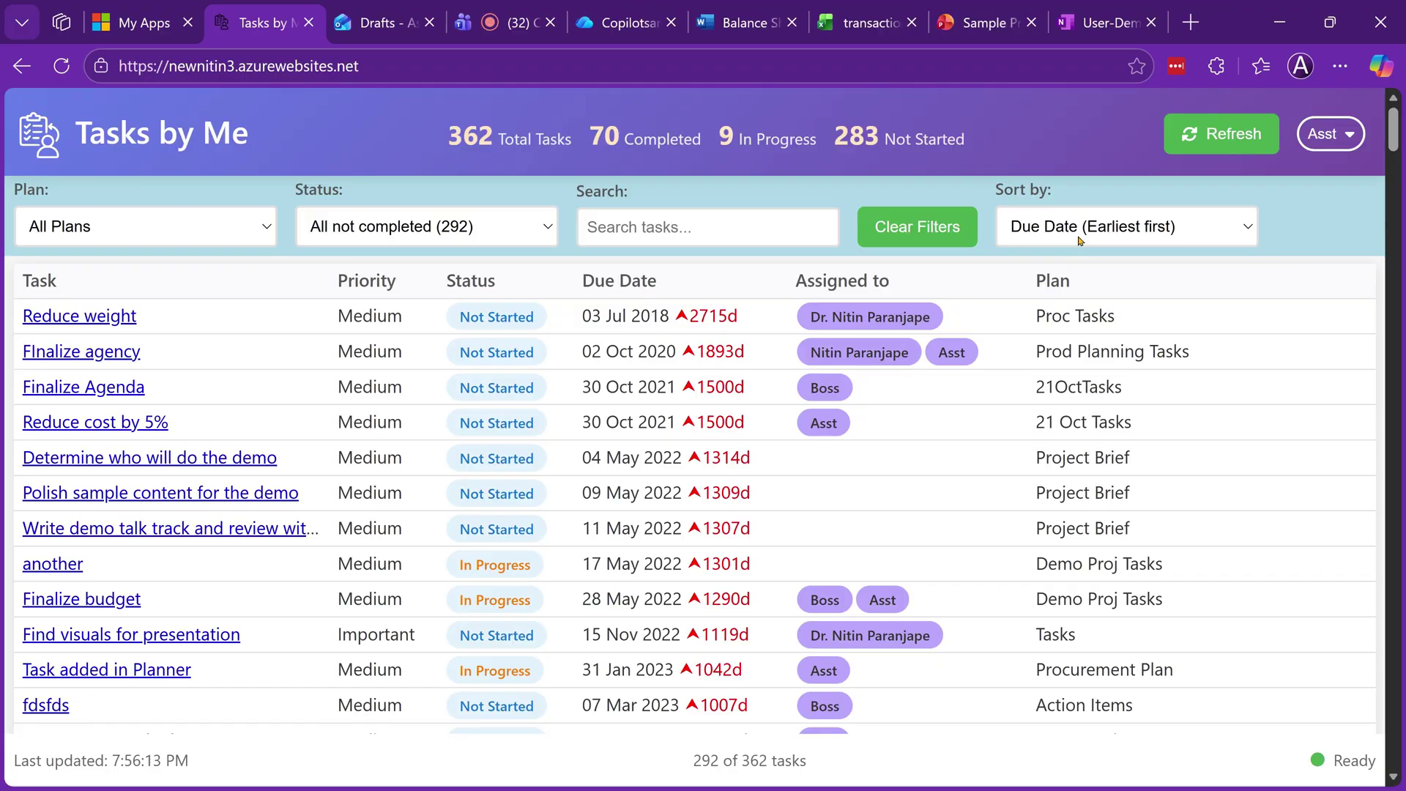
Try searching the task list for 'presen', then clear the search
{"action": "left_click", "coordinate": [1080, 235]}
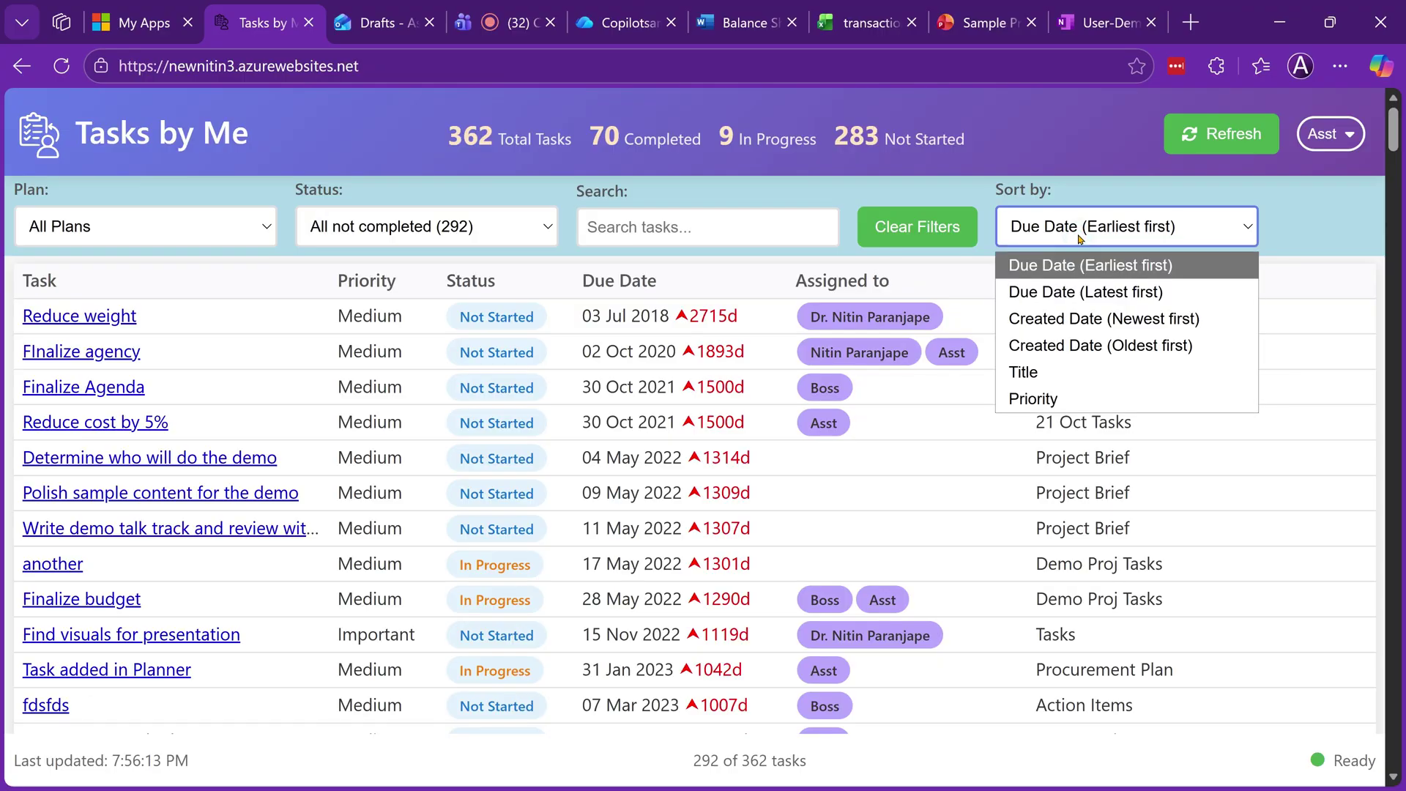
{"action": "left_click", "coordinate": [648, 242]}
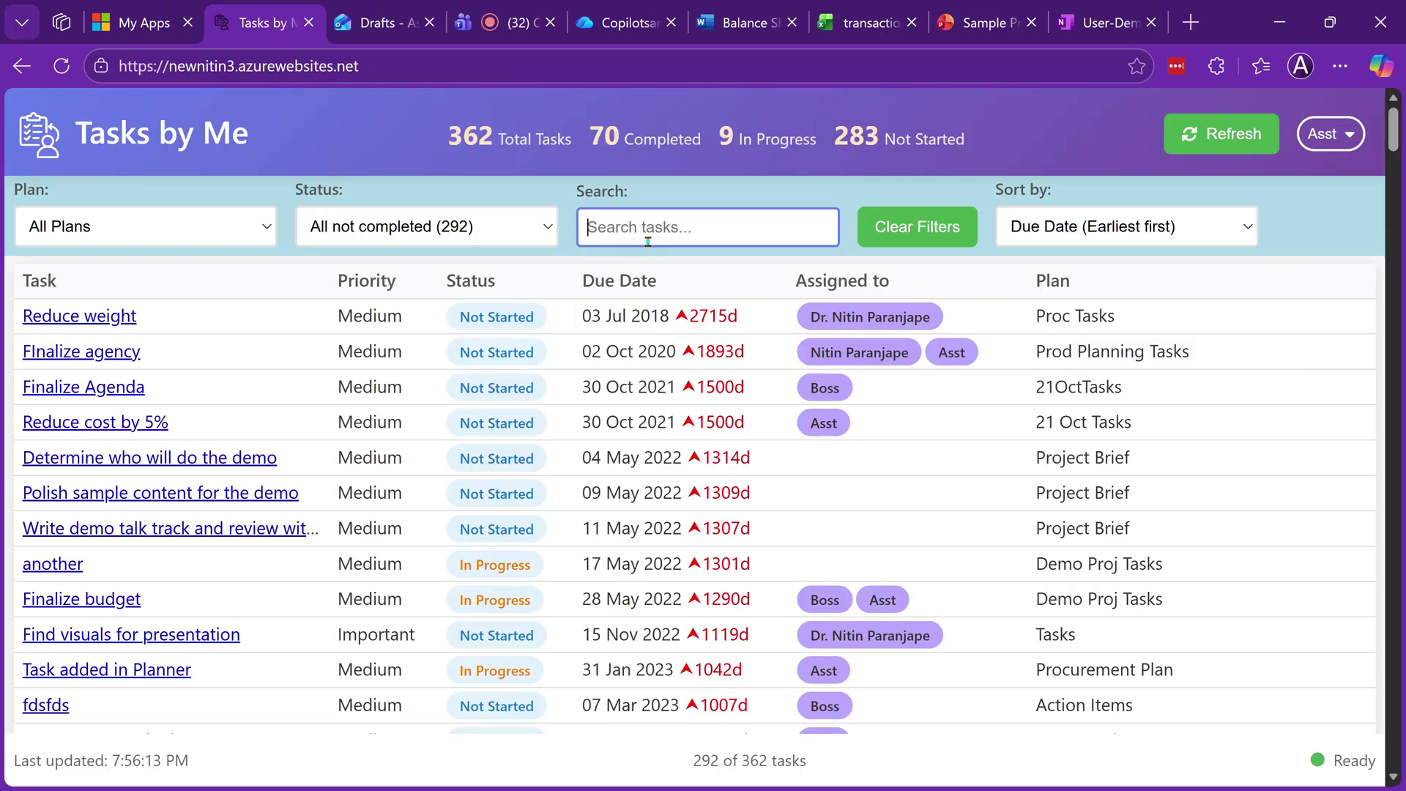
{"action": "type", "text": "presen"}
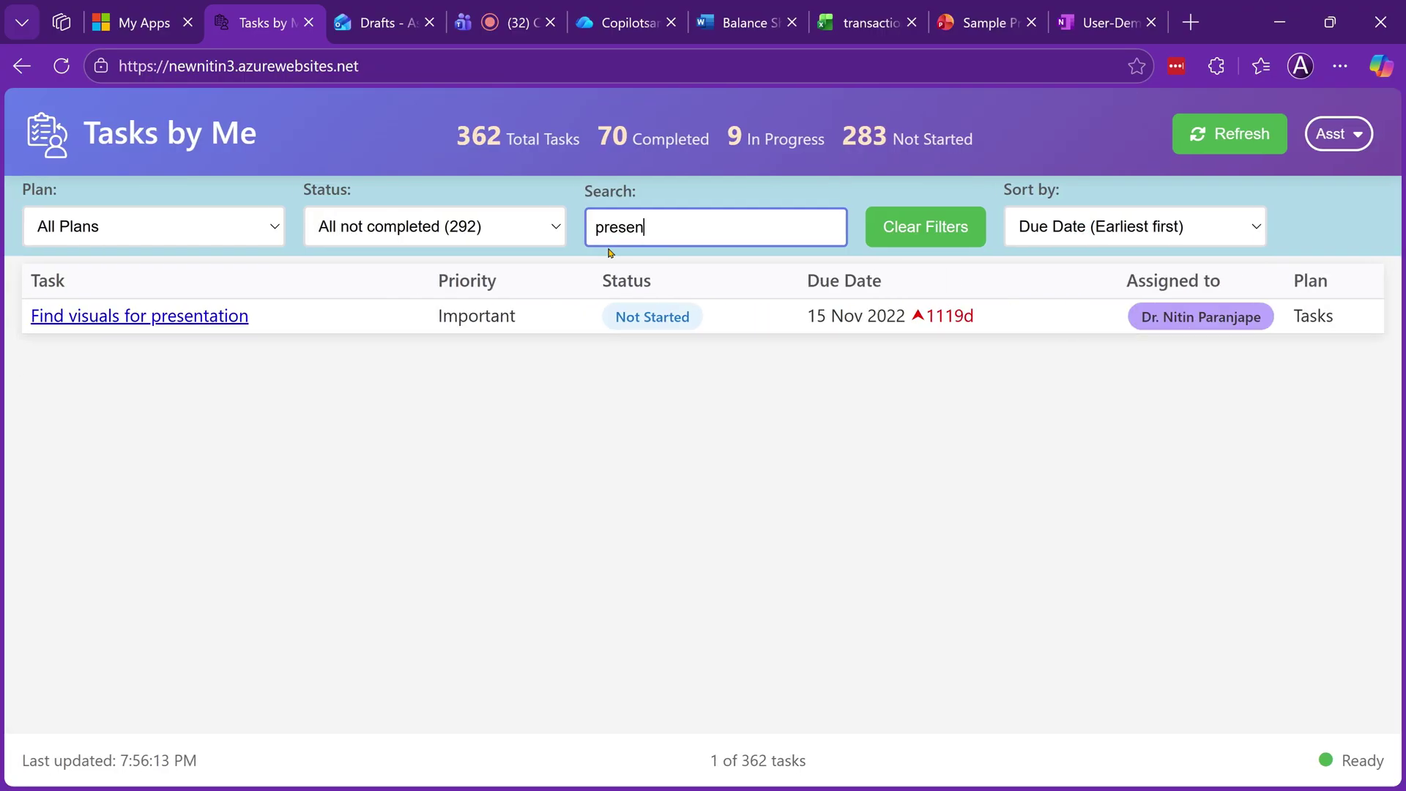
{"action": "key", "text": "BackSpace"}
{"action": "key", "text": "BackSpace"}
{"action": "key", "text": "BackSpace"}
{"action": "key", "text": "BackSpace"}
{"action": "key", "text": "BackSpace"}
{"action": "key", "text": "BackSpace"}
Set Status to Not Started (283) and Plan to Boss - Review Appraisal
{"action": "left_click", "coordinate": [542, 232]}
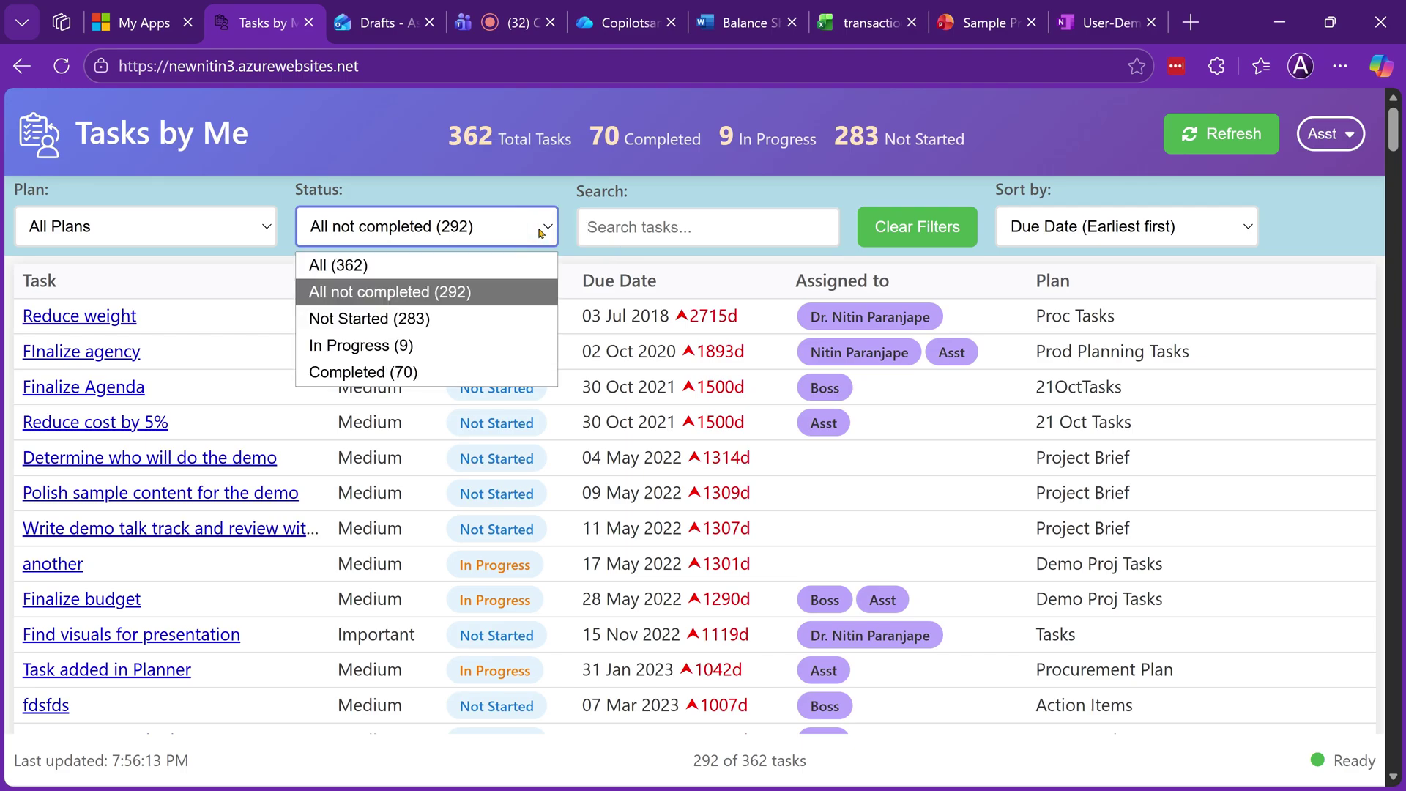
{"action": "left_click", "coordinate": [410, 318]}
{"action": "left_click", "coordinate": [196, 241]}
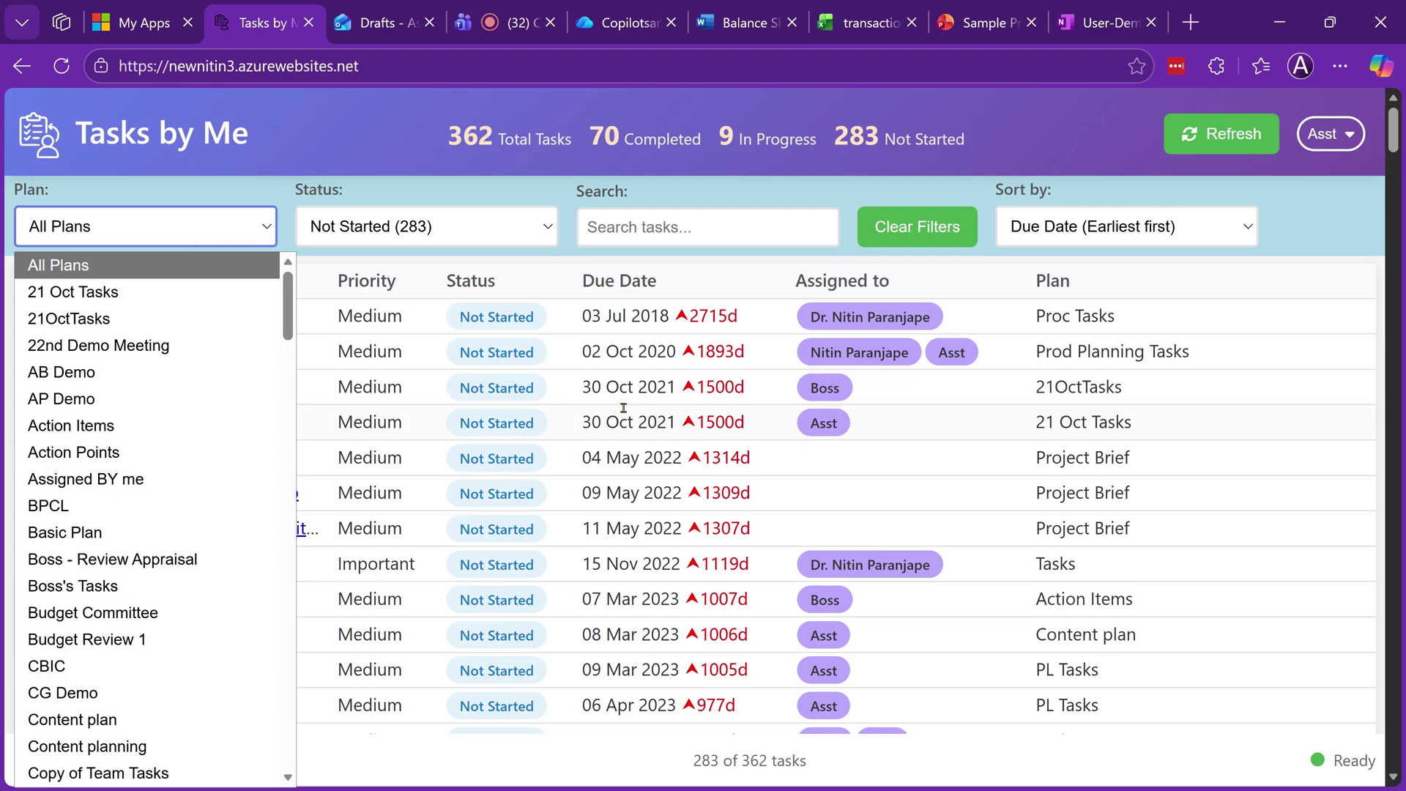
{"action": "left_click", "coordinate": [144, 456]}
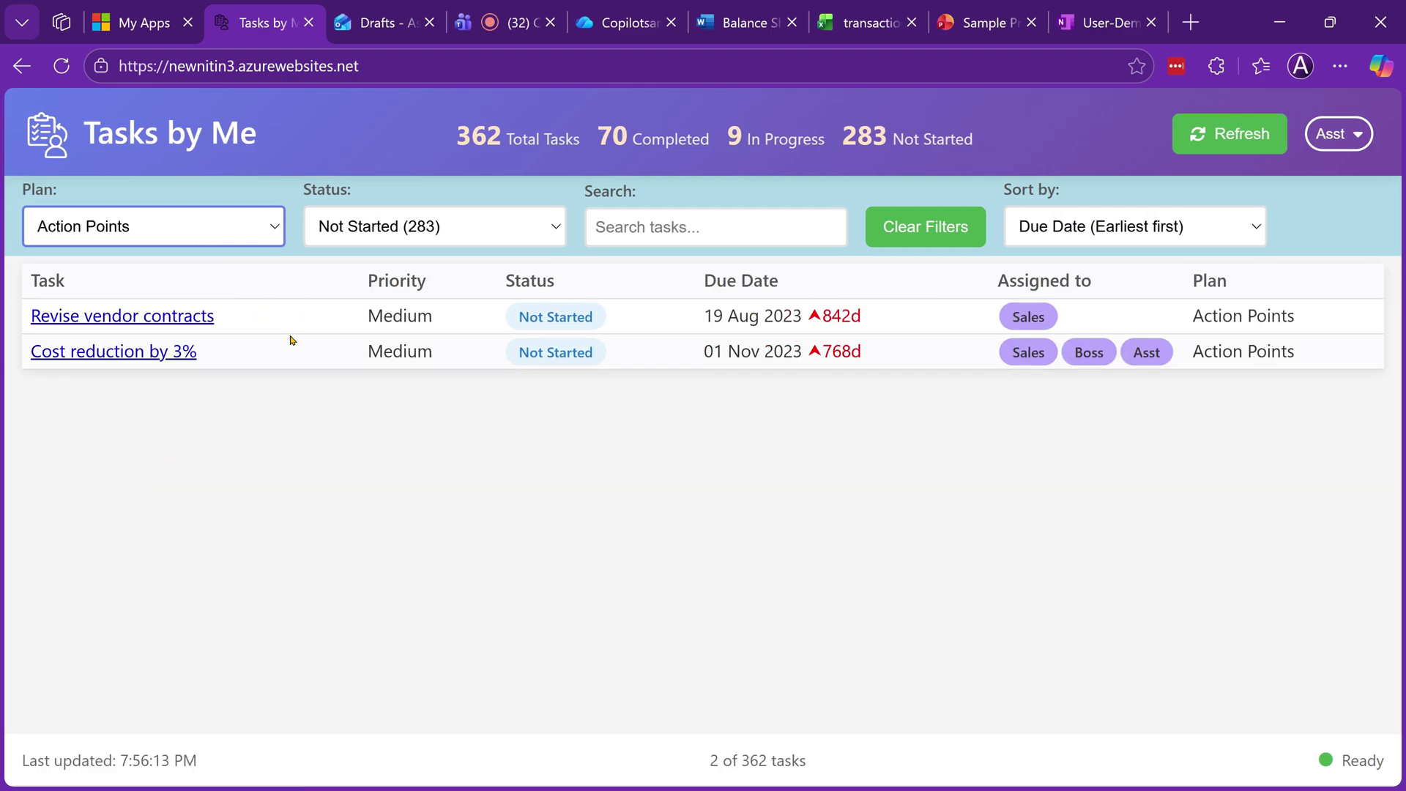
{"action": "left_click", "coordinate": [207, 214]}
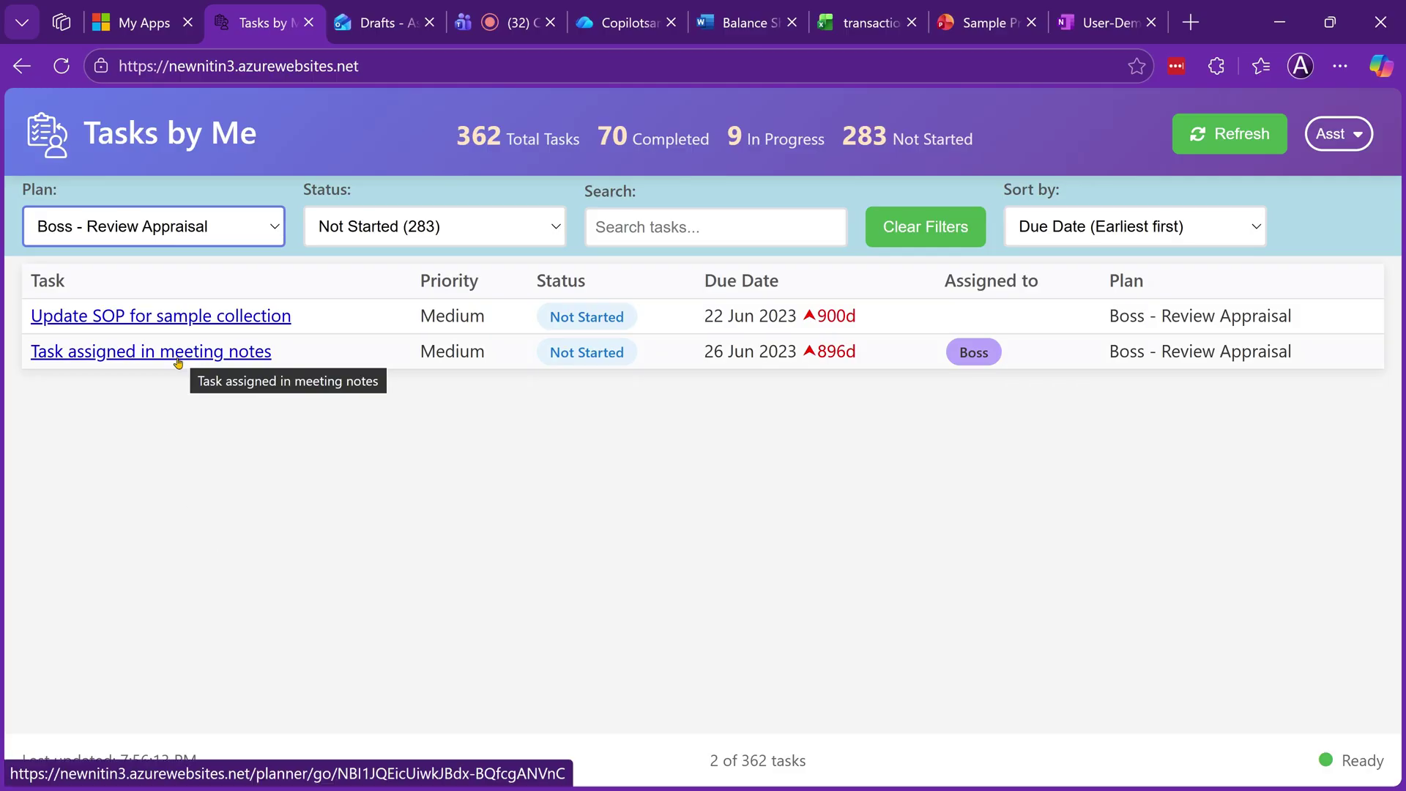
Open 'Task assigned in meeting notes' in Planner from the Tasks by Me list
{"action": "left_click", "coordinate": [147, 353]}
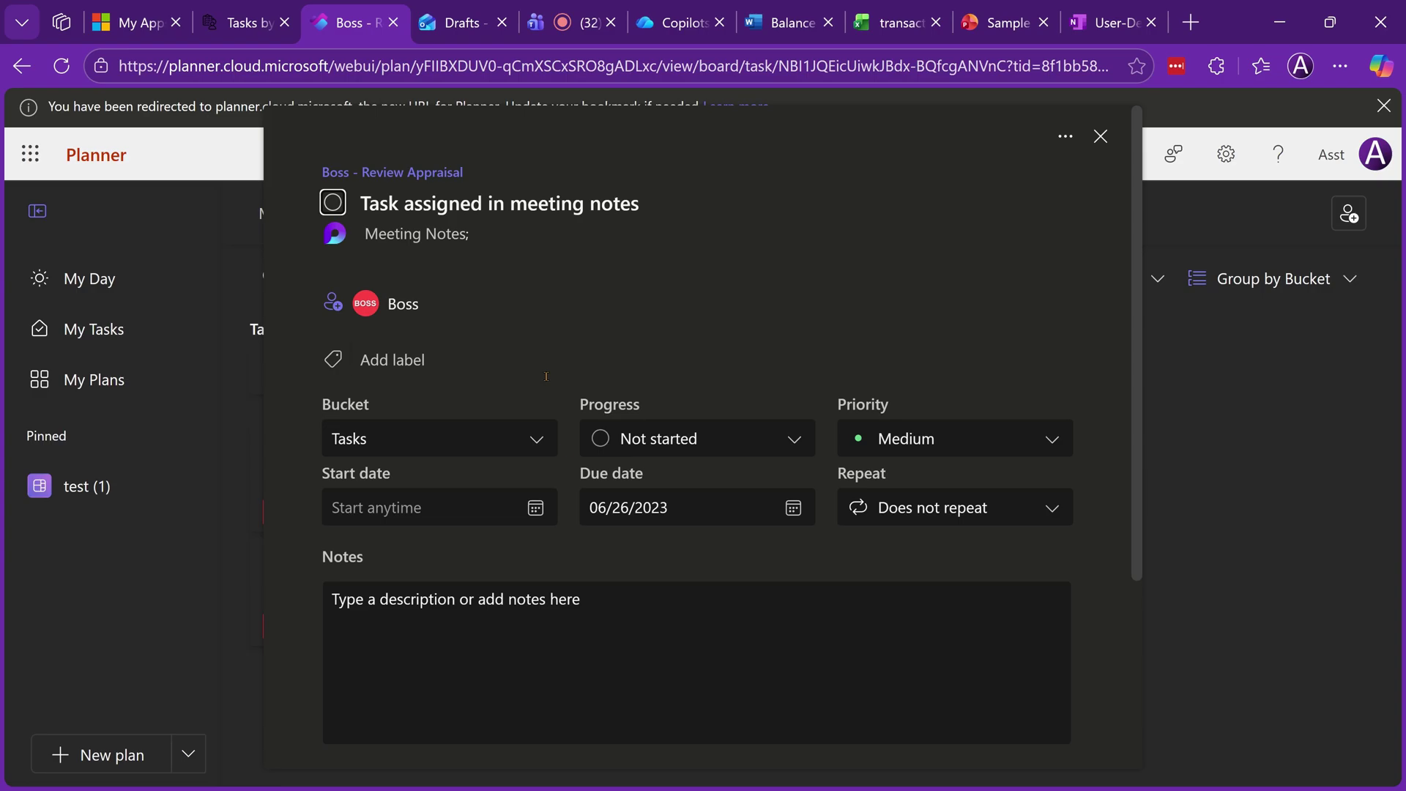